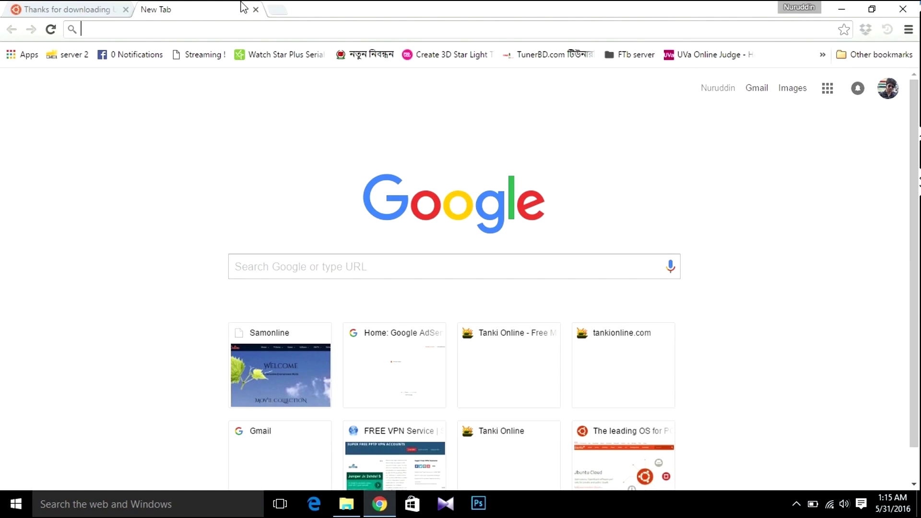
Search Chrome for 'poweriso download filehippo'.
text(po)
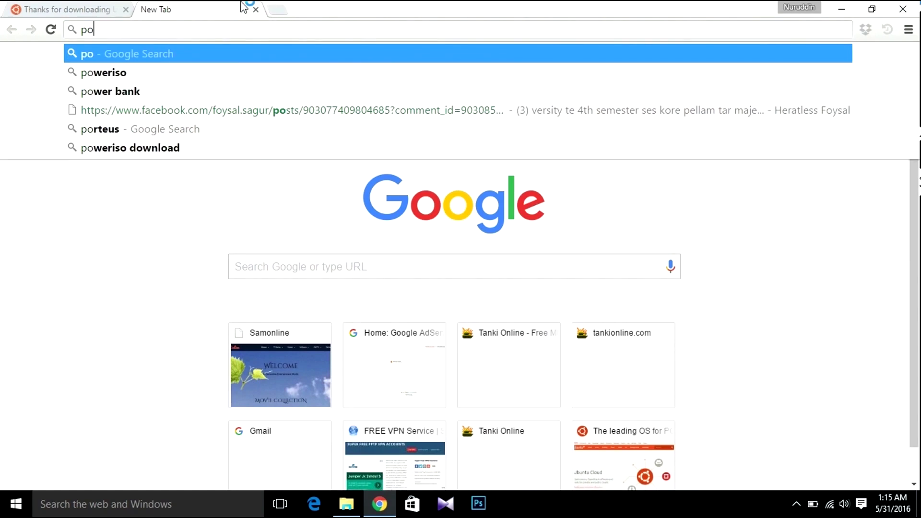
text(wer iso)
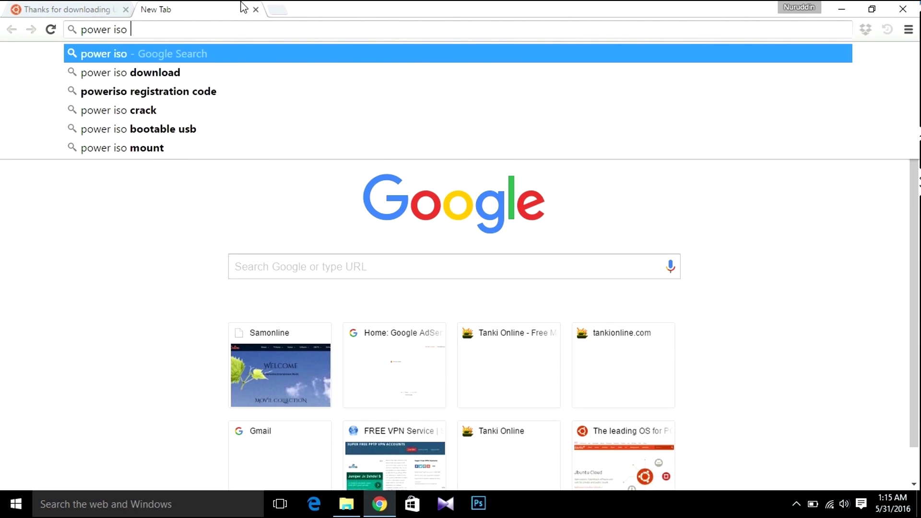
key(Down)
text(file)
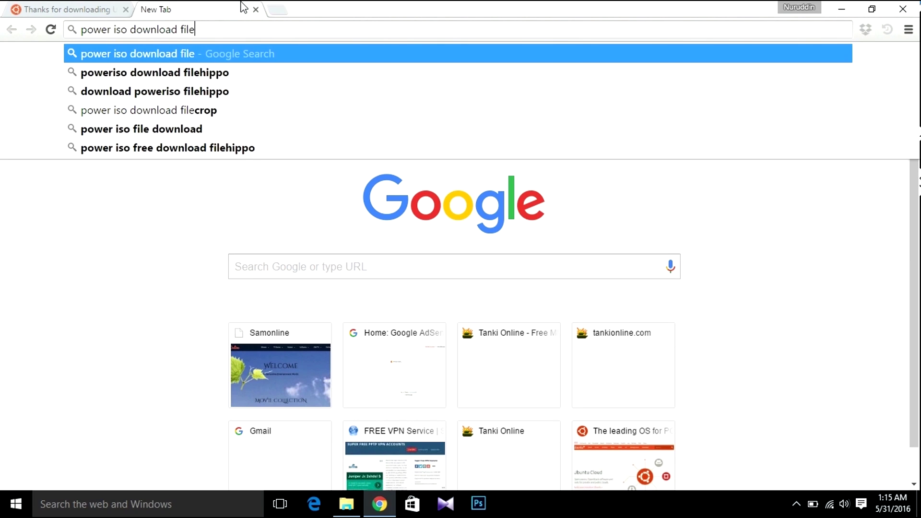
key(Down)
key(Return)
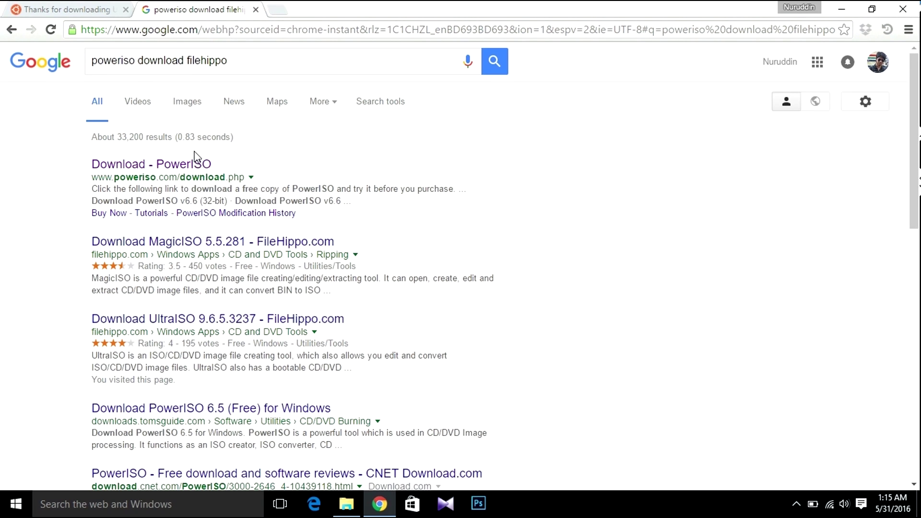
Download the 64-bit PowerISO v6.6 installer from poweriso.com and view the downloads list.
click(187, 167)
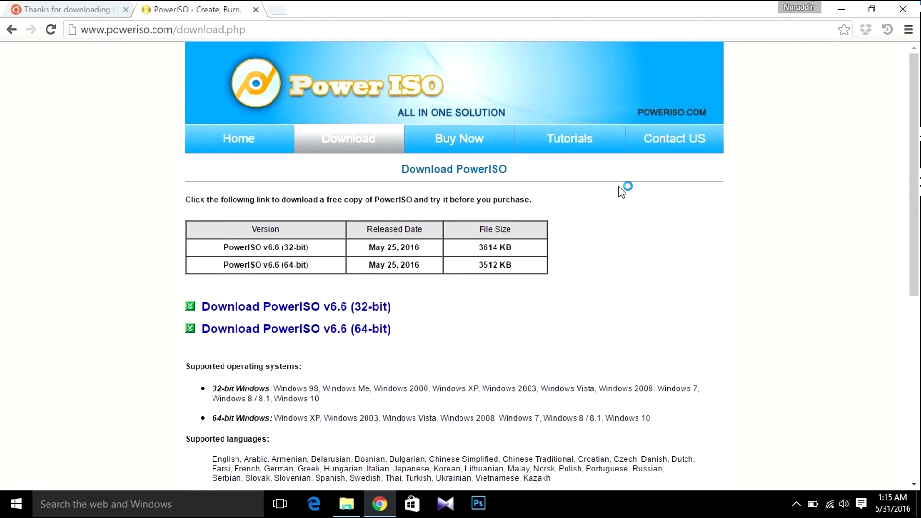
scroll(432, 240, down, 1)
click(299, 296)
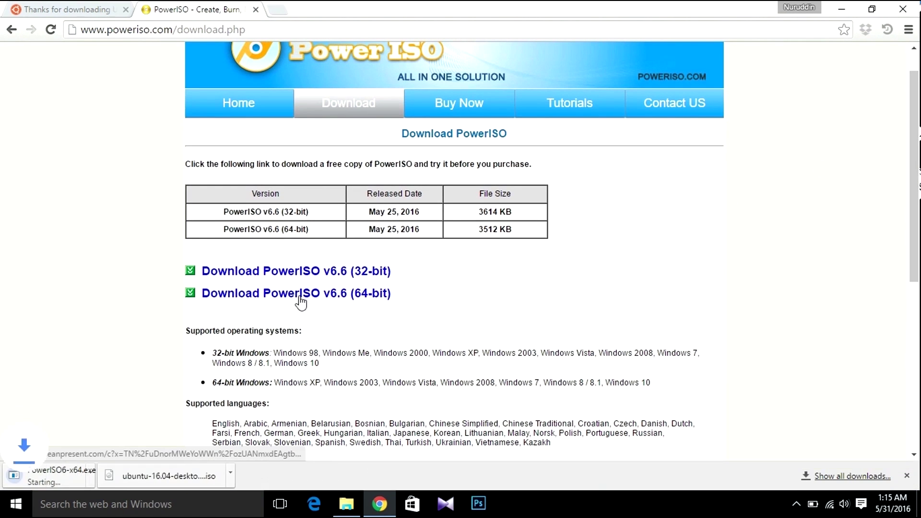
key(ctrl+j)
Install PowerISO 6.6 from PowerISO6-x64, skipping the additional software offer.
click(339, 174)
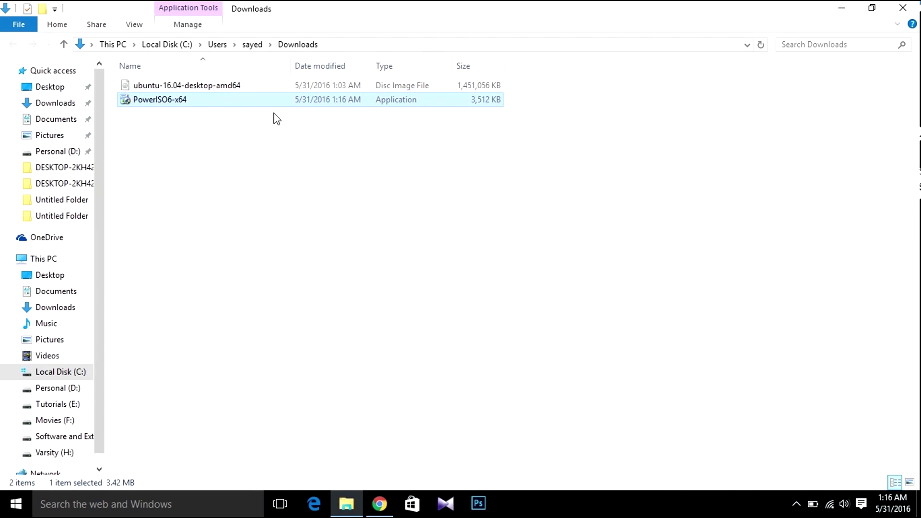
double_click(266, 102)
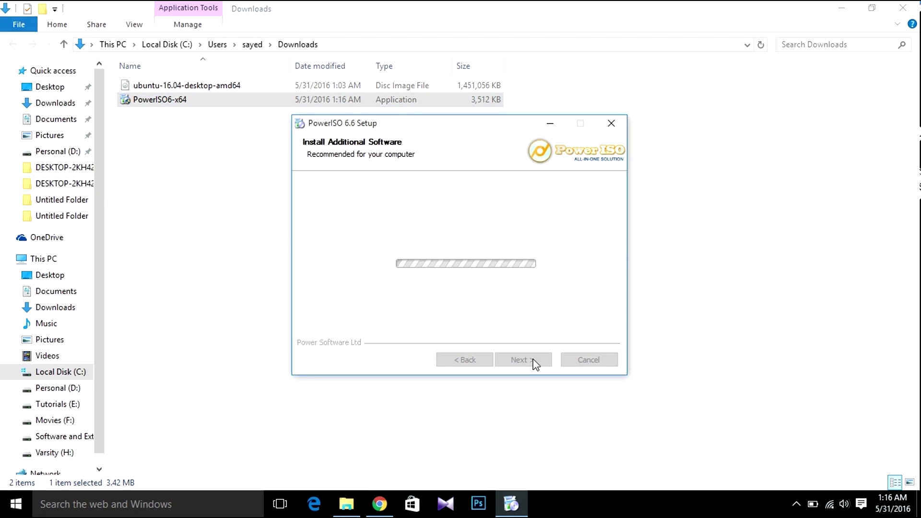
click(535, 363)
click(534, 364)
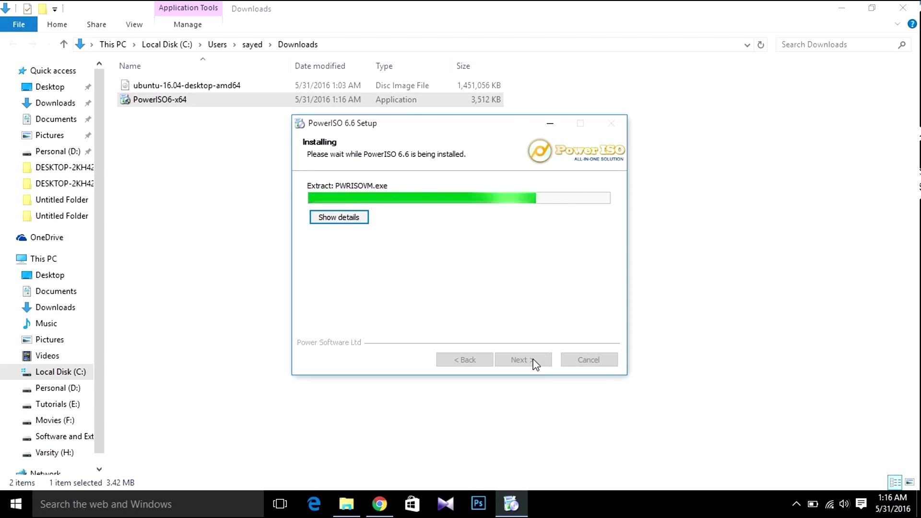
click(534, 364)
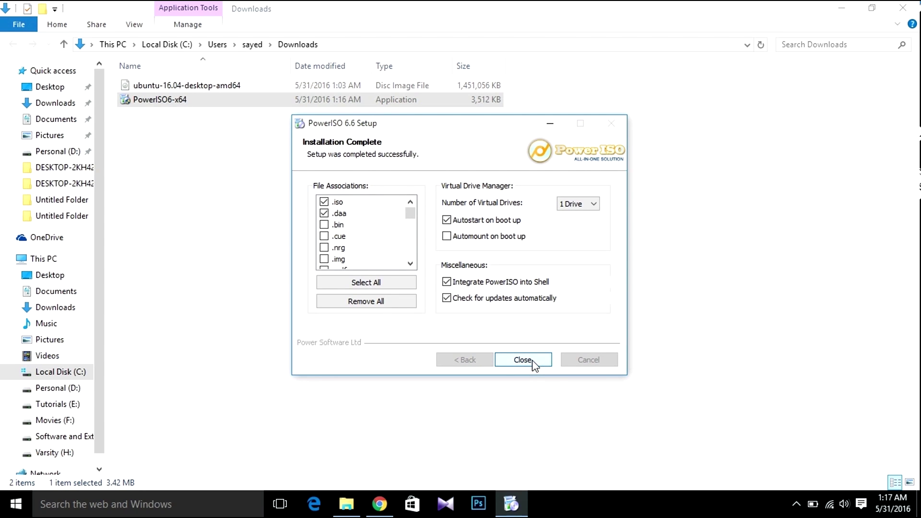
click(523, 360)
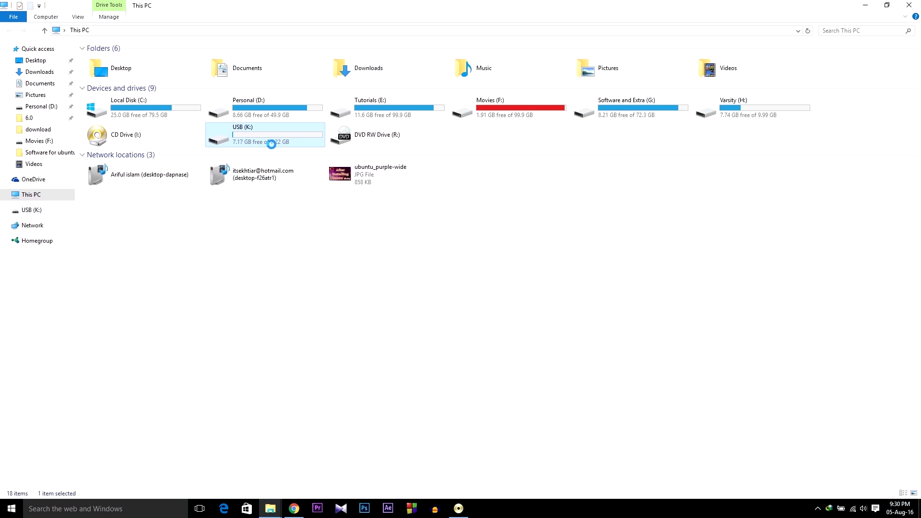
Format the USB (K:) drive with the FAT32 file system.
right_click(251, 137)
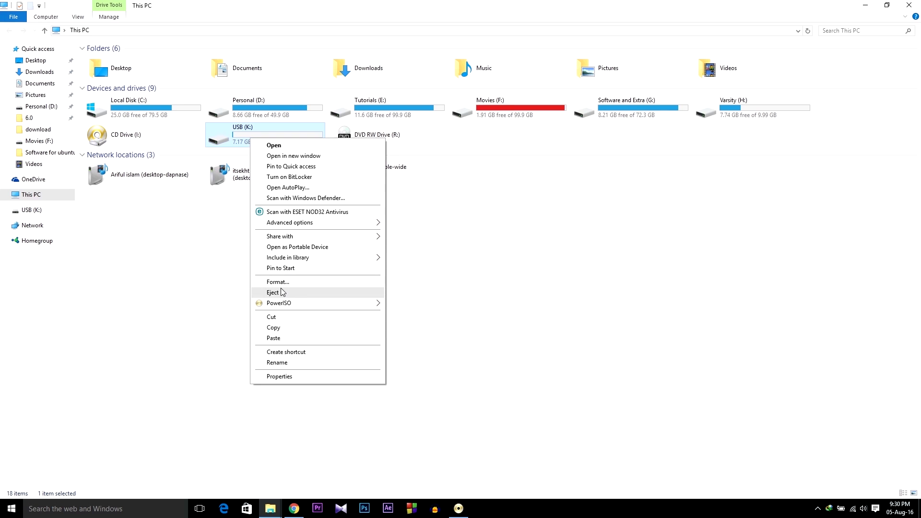
click(315, 284)
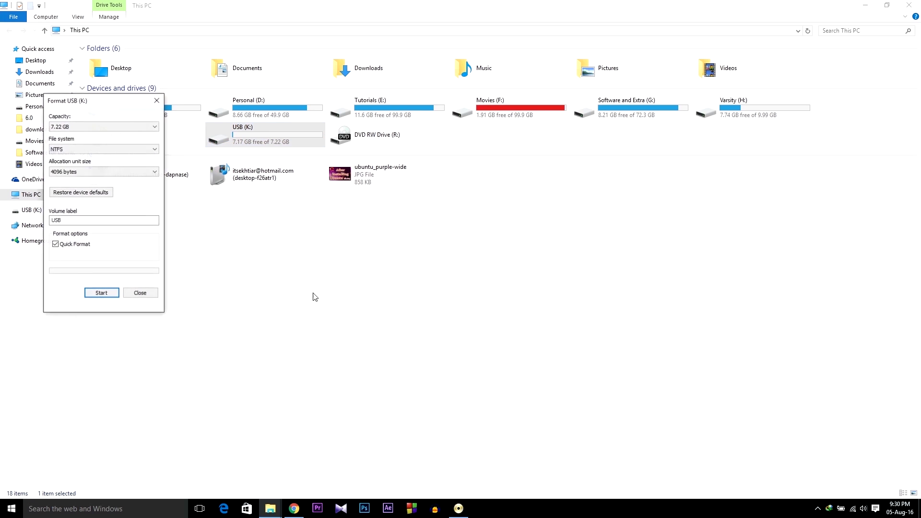
click(82, 149)
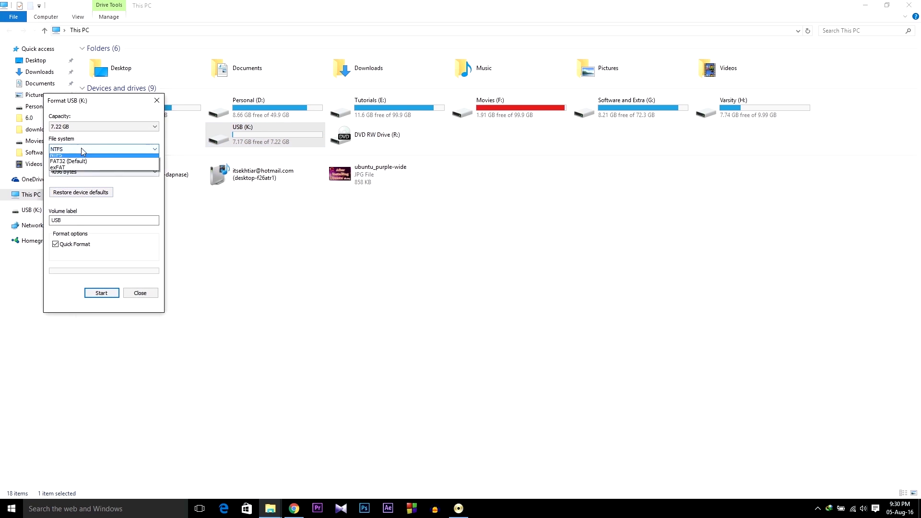
click(110, 164)
click(103, 293)
click(484, 254)
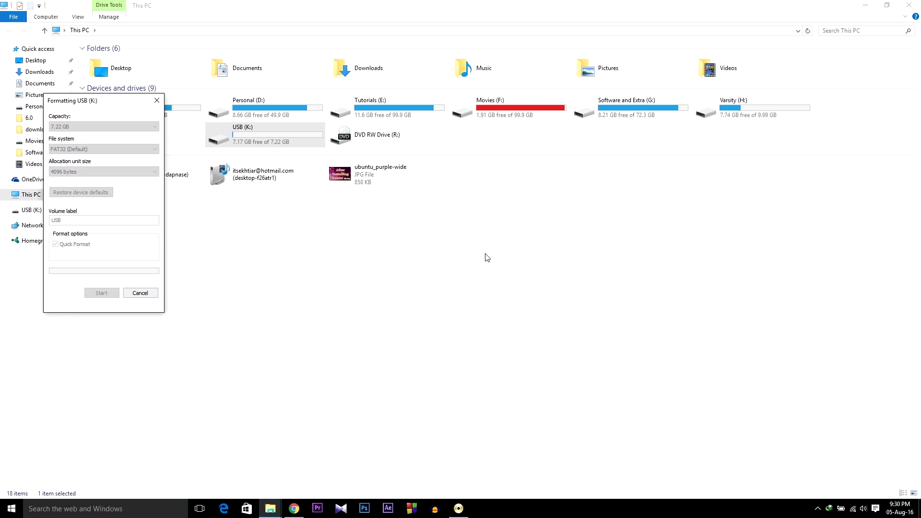
click(520, 251)
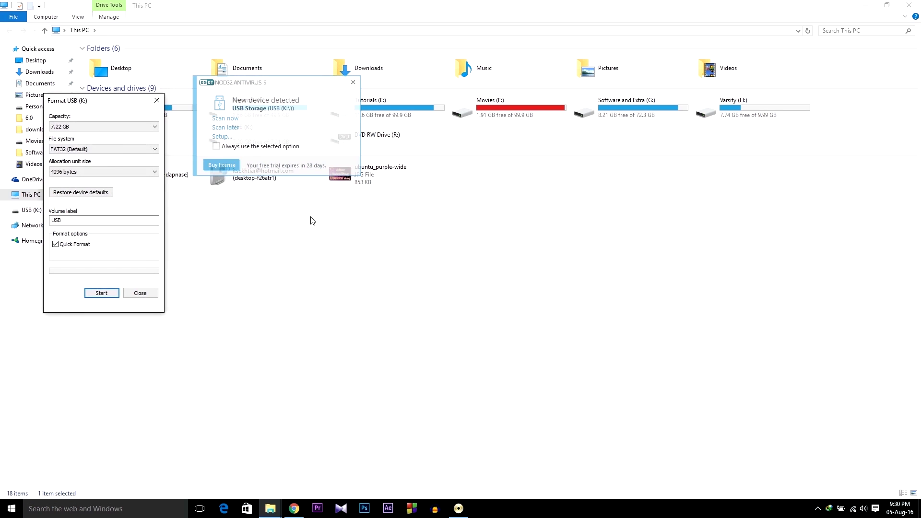
click(143, 293)
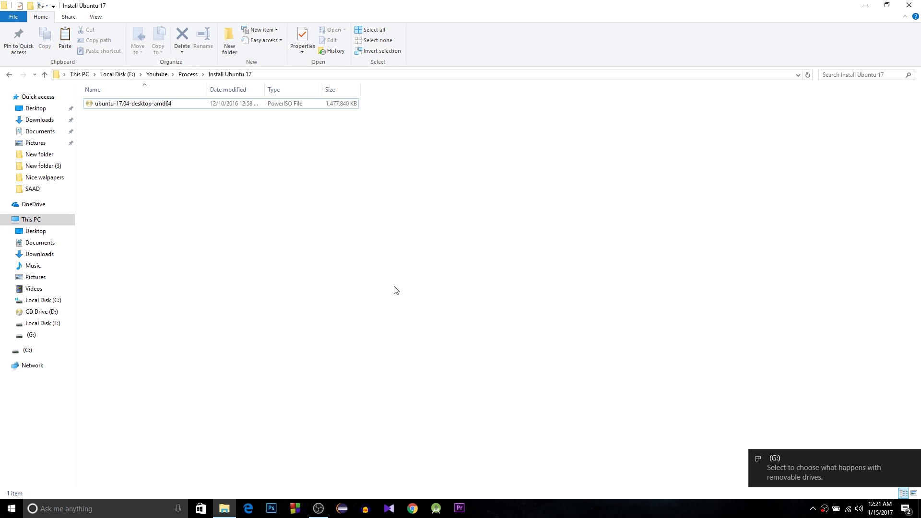
click(153, 104)
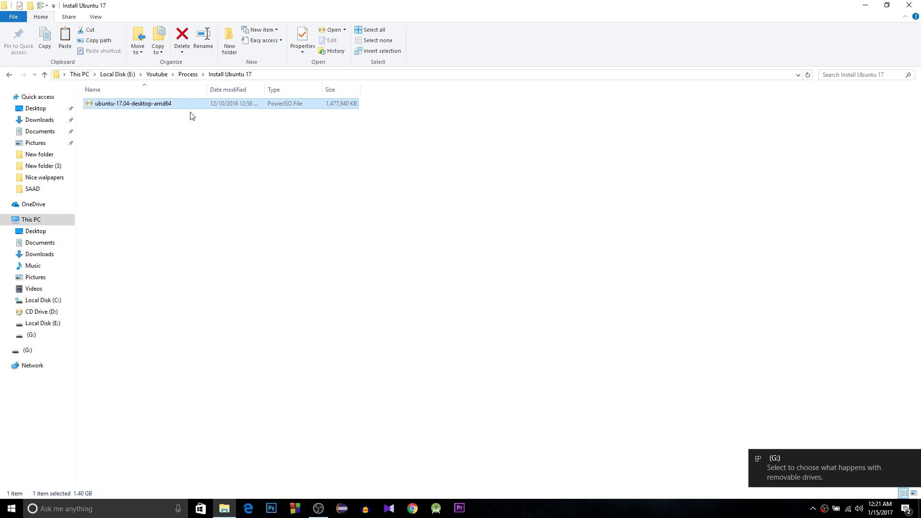
right_click(163, 104)
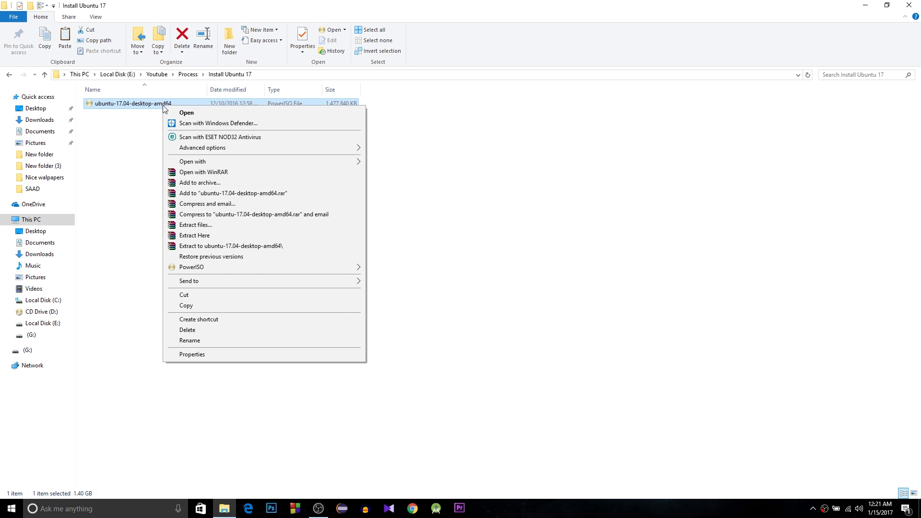
key(Escape)
click(113, 107)
click(199, 106)
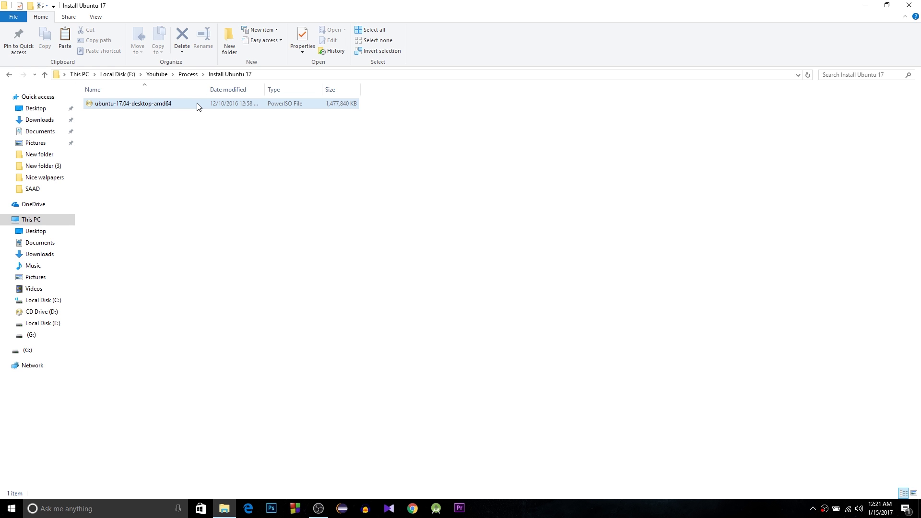
right_click(197, 105)
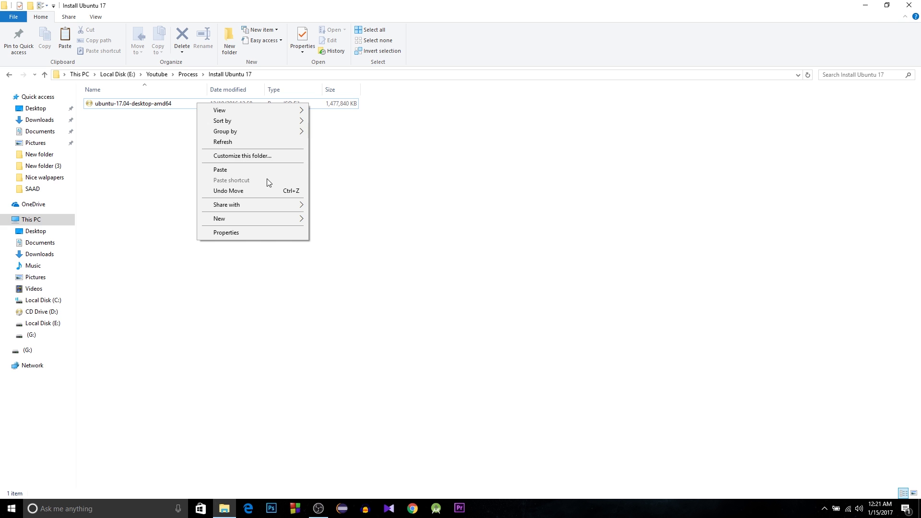
Open the Ubuntu 17.04 image in PowerISO and start the Create bootable USB drive tool as administrator.
double_click(157, 105)
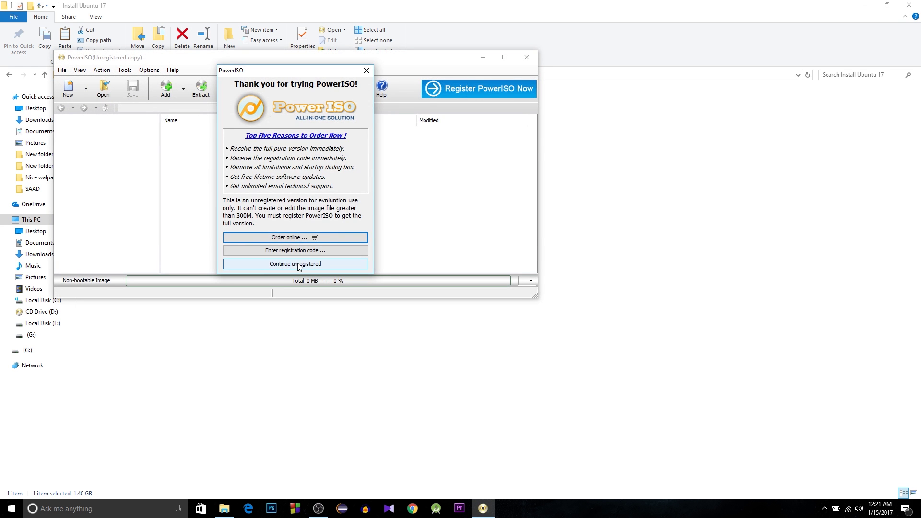
click(297, 266)
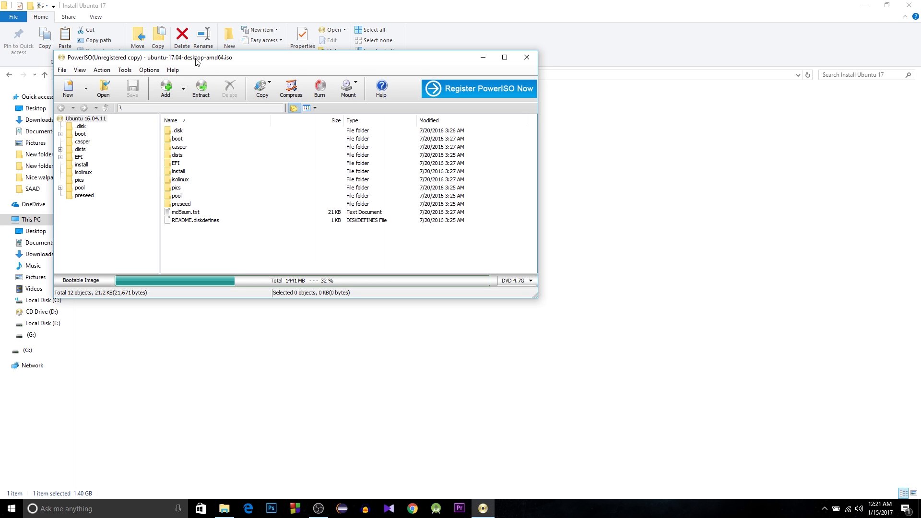
drag(197, 60, 357, 113)
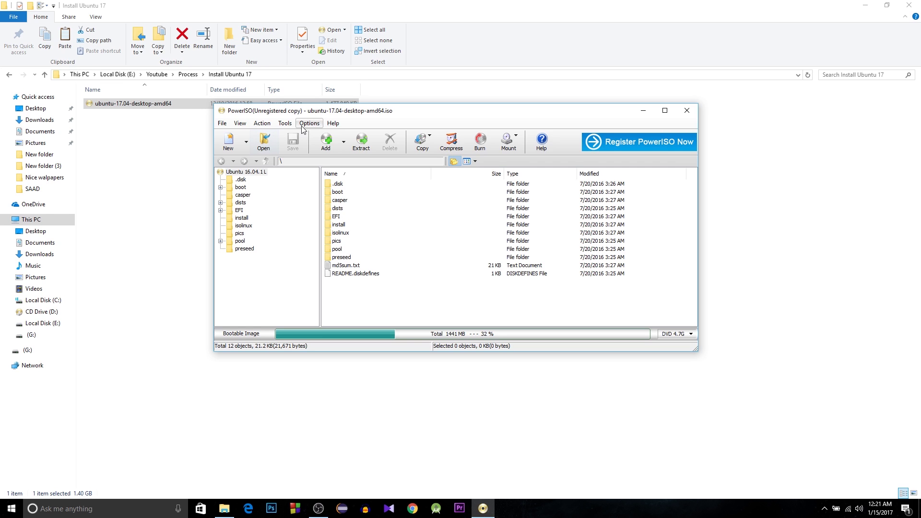
click(286, 124)
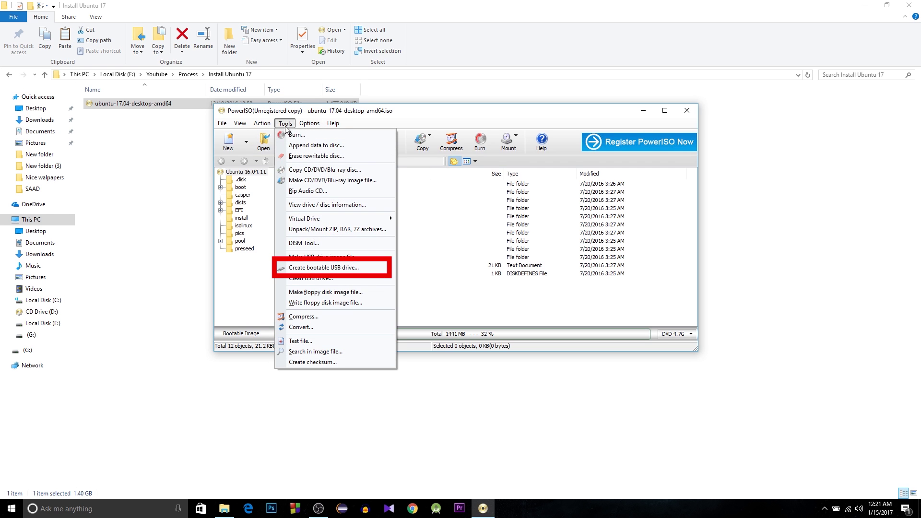
click(324, 268)
click(487, 257)
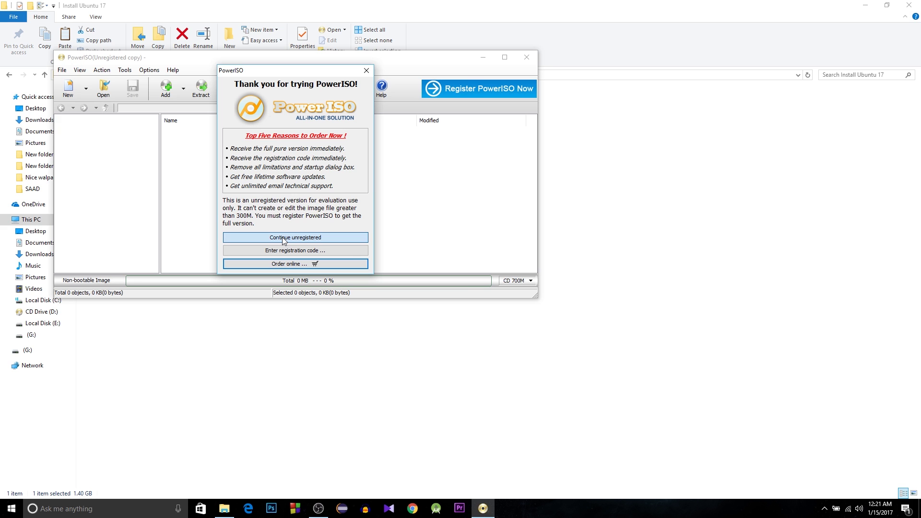
click(283, 238)
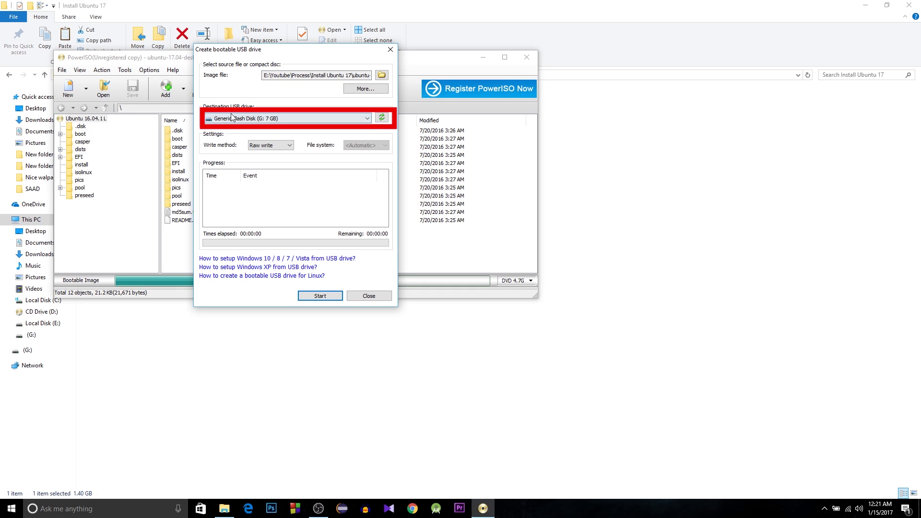
Write the ubuntu-17.04-desktop-amd64 image to USB drive G: and close PowerISO.
click(316, 295)
key(Return)
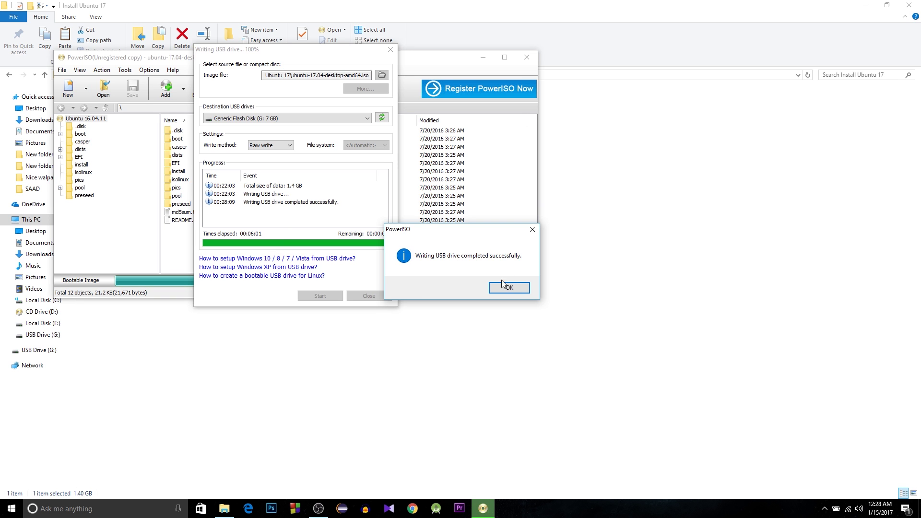
click(508, 288)
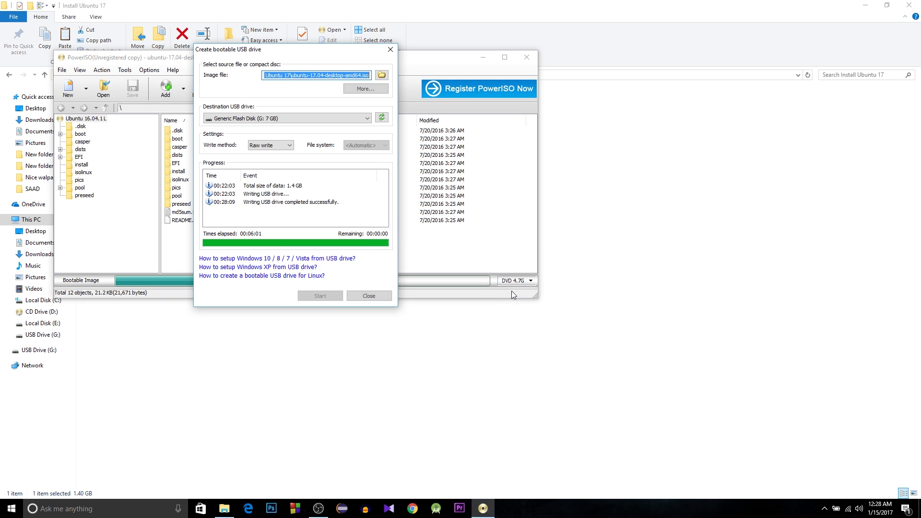
click(371, 296)
click(529, 60)
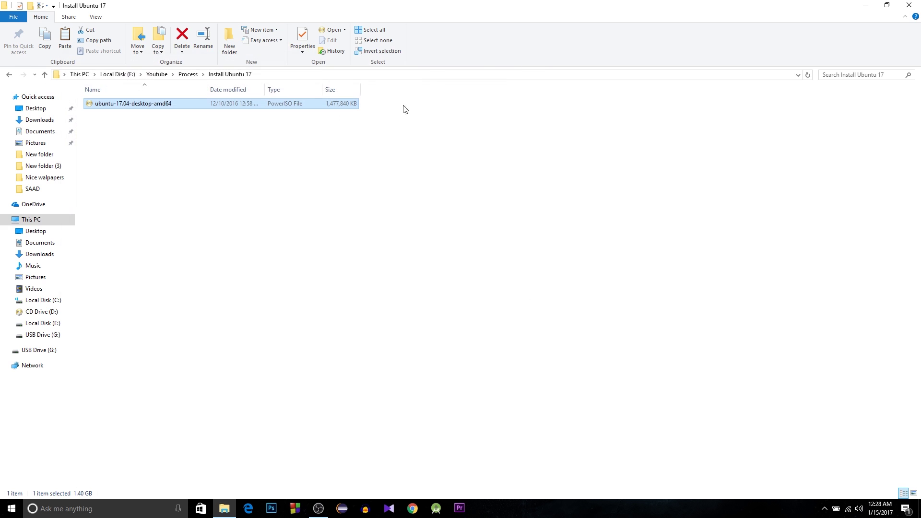
Show all drives under This PC and select USB Drive (G:).
click(77, 76)
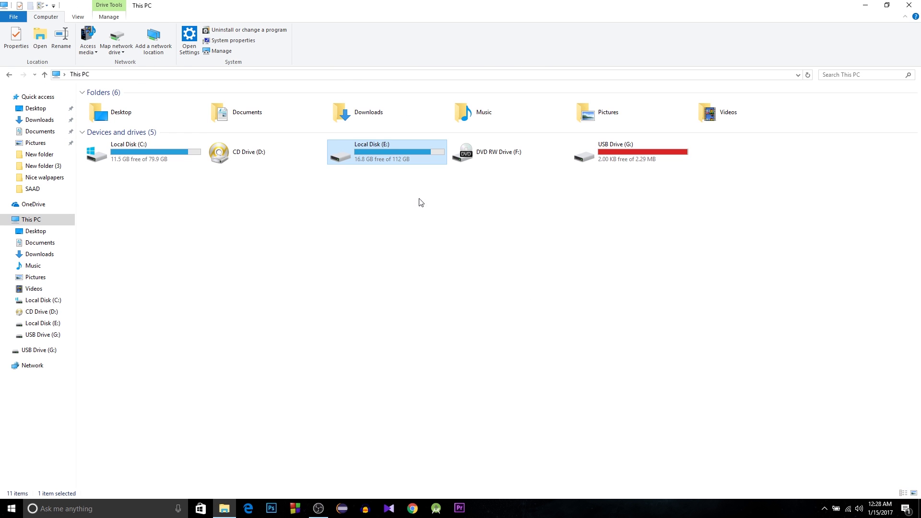
click(583, 156)
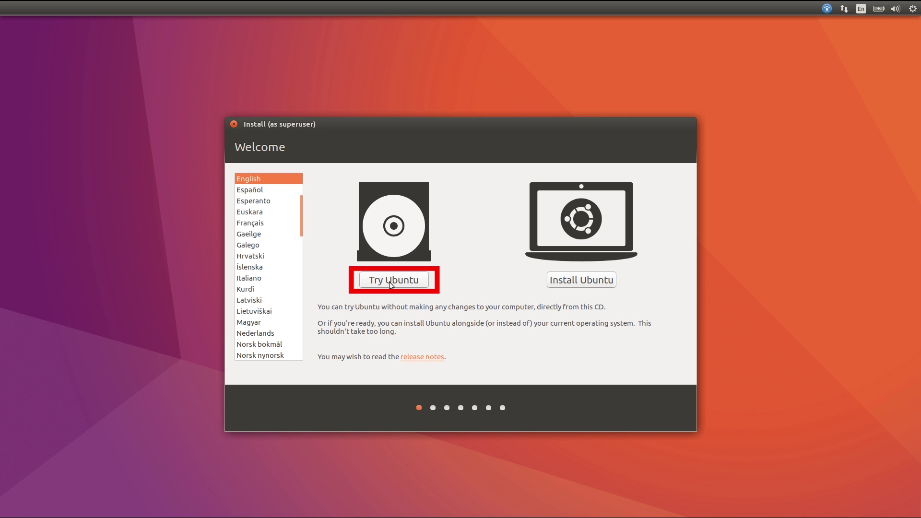
Start the Try Ubuntu live session, check the network menu, then launch the installer in English.
click(391, 282)
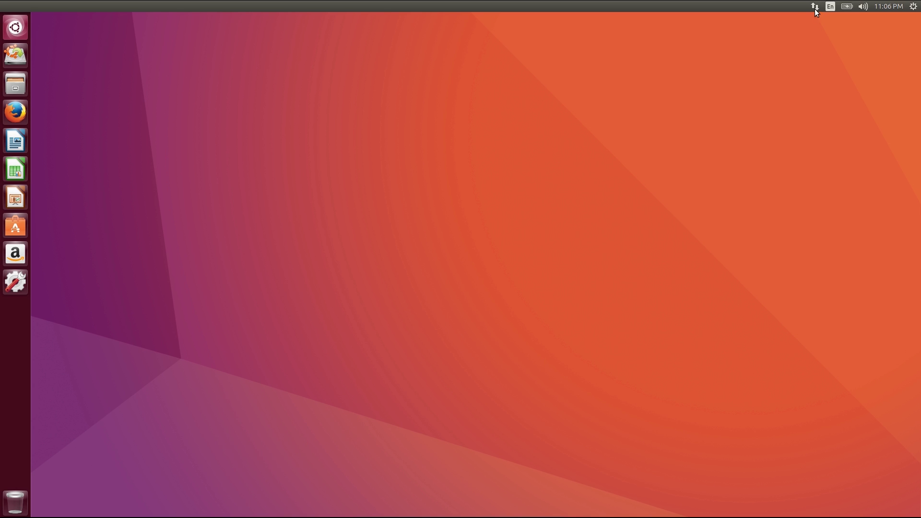
click(814, 8)
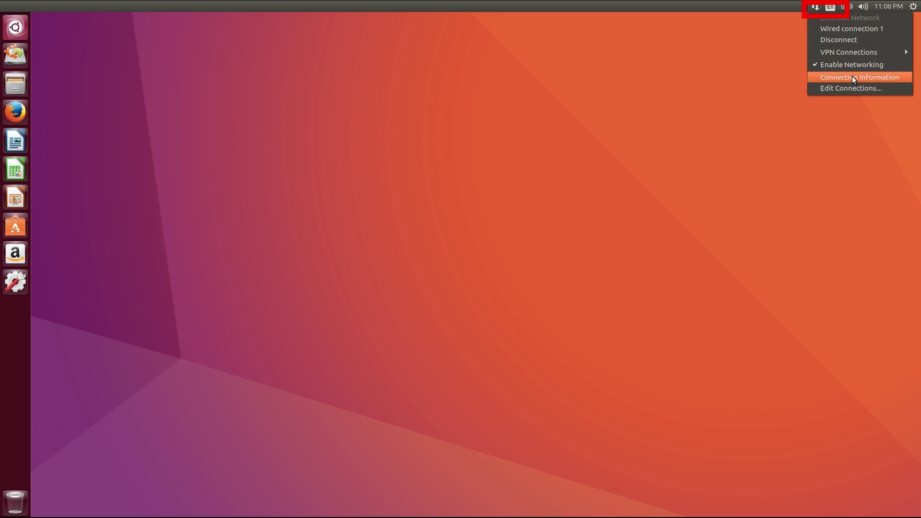
click(784, 81)
click(819, 8)
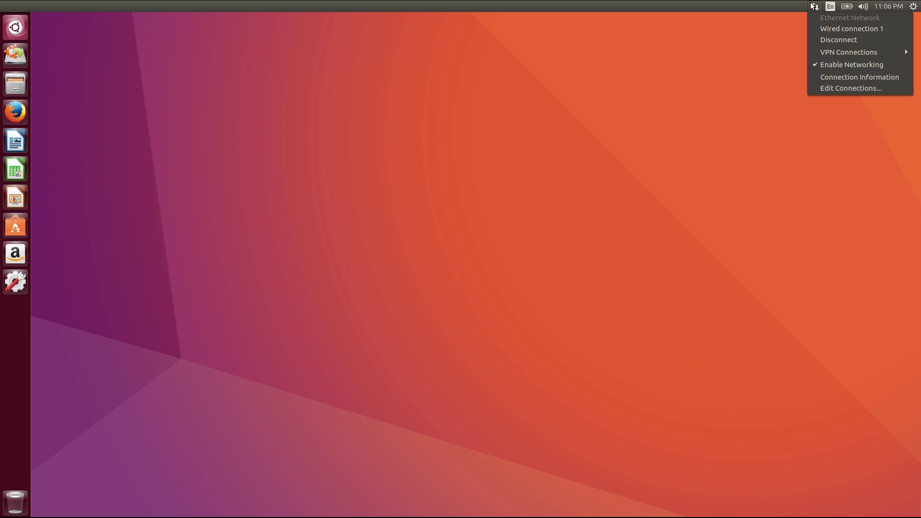
click(841, 8)
click(435, 224)
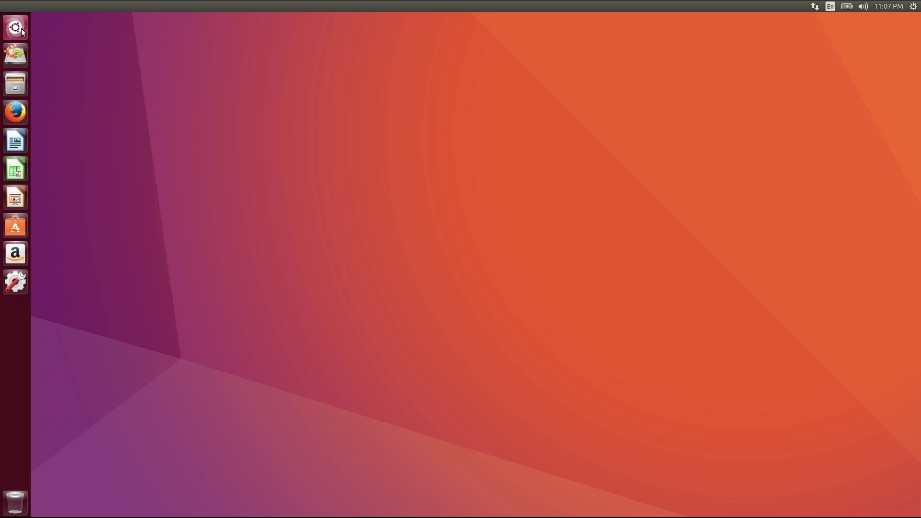
click(15, 57)
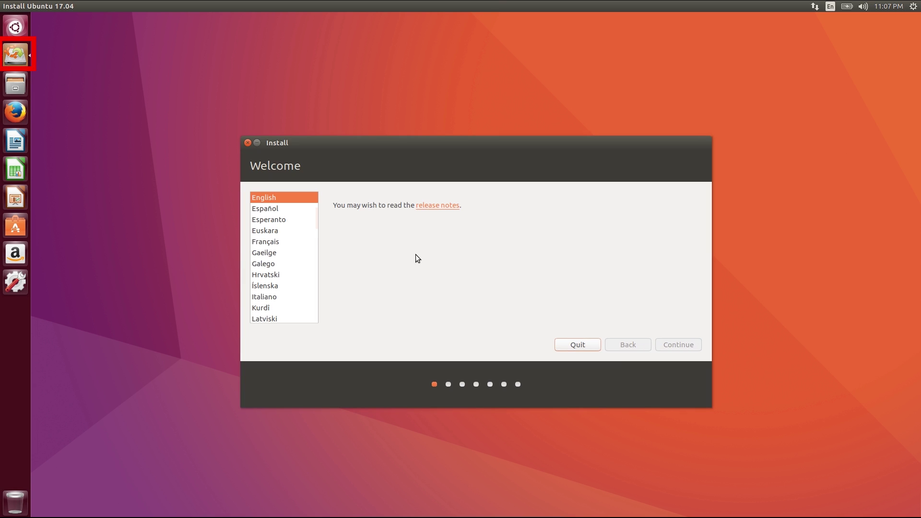
click(676, 344)
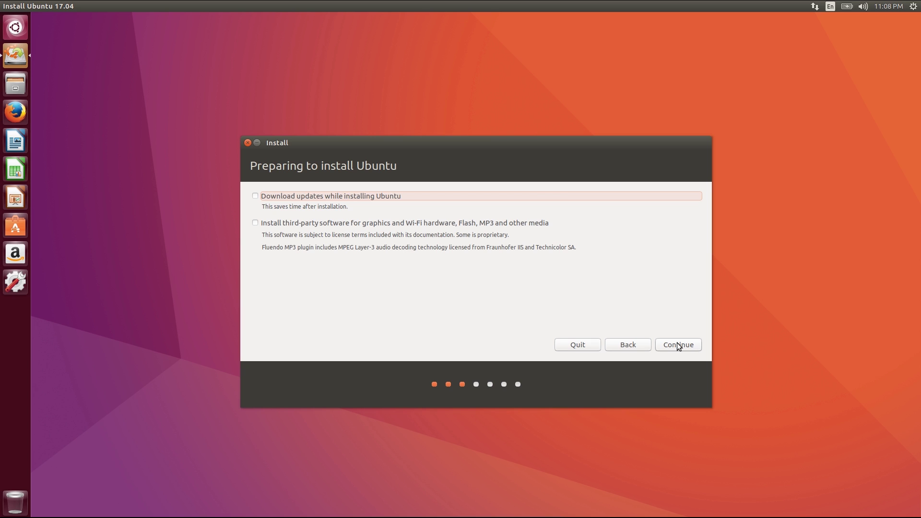
Enable downloading updates and installing third-party drivers and codecs, then continue.
click(265, 197)
click(258, 224)
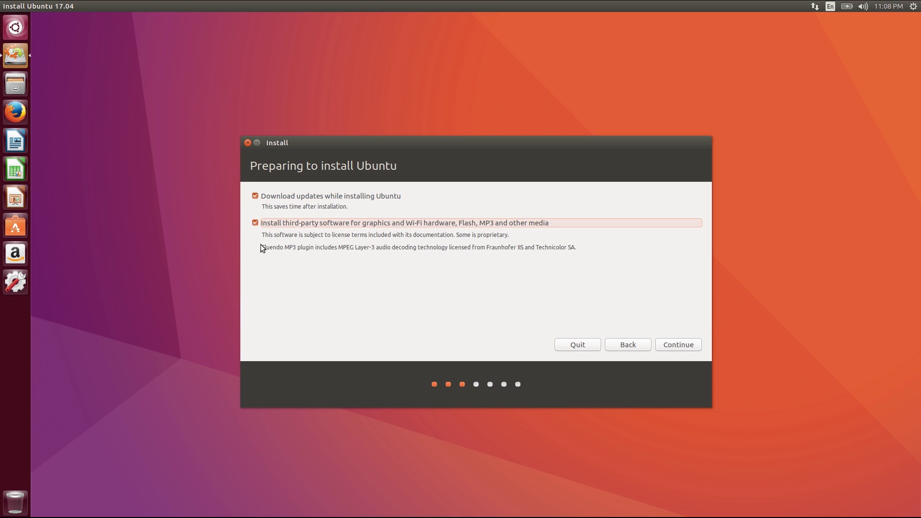
click(678, 346)
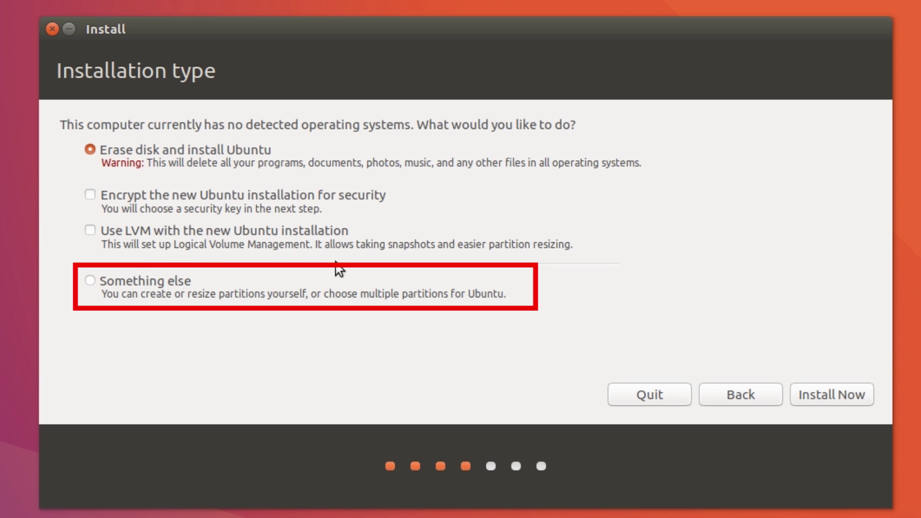
Choose 'Something else' to partition /dev/sda manually.
click(103, 285)
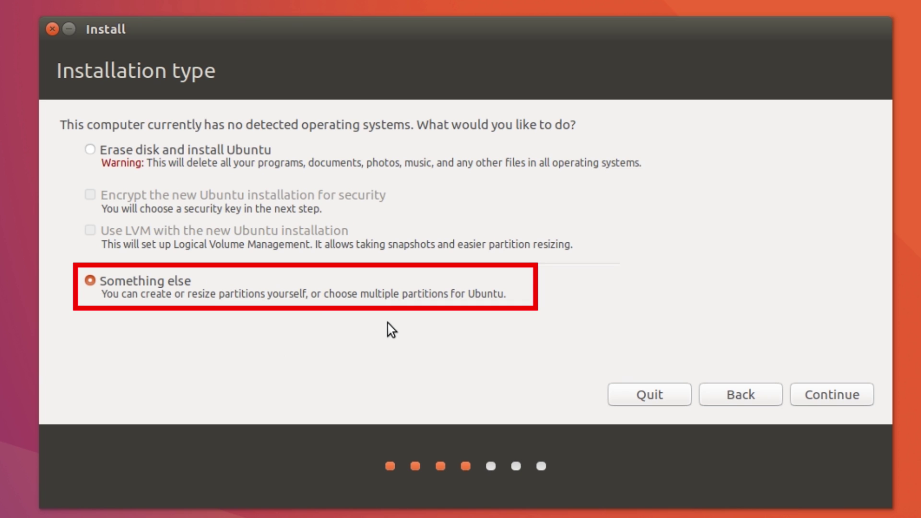
click(824, 395)
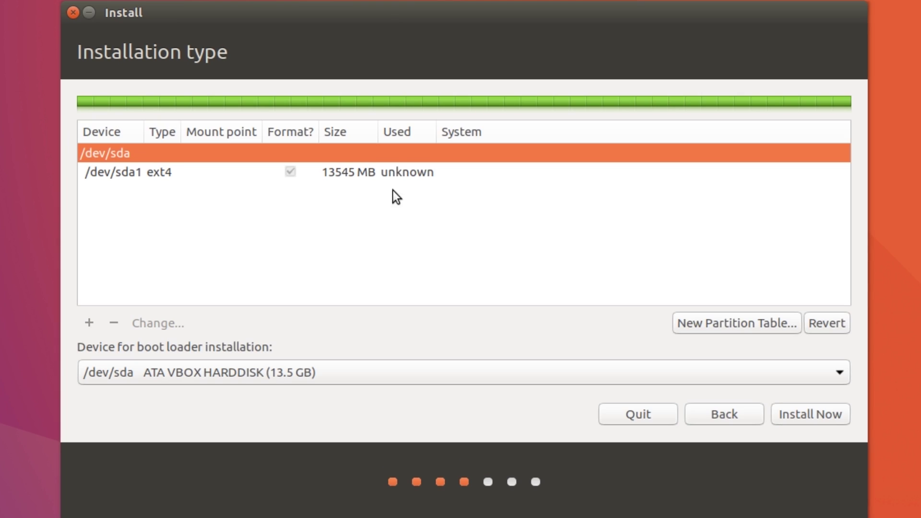
Delete the ext4 partition /dev/sda1 and select the resulting 13546 MB free space.
click(402, 175)
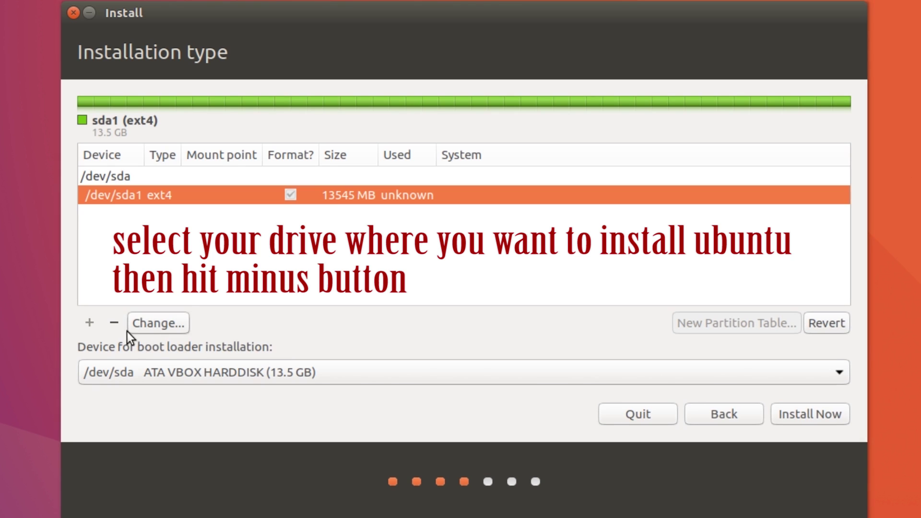
click(108, 324)
click(408, 196)
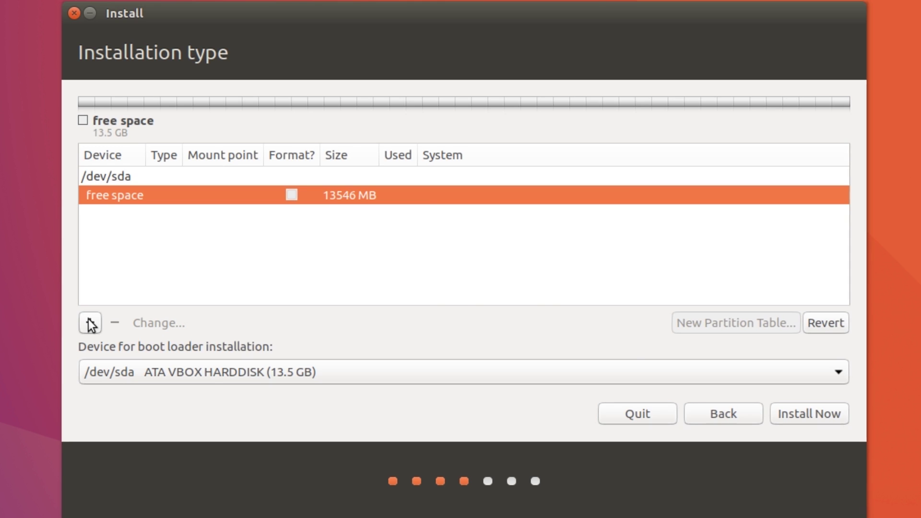
Add a 1 MB logical partition using the Ext4 journaling file system.
click(90, 323)
double_click(545, 180)
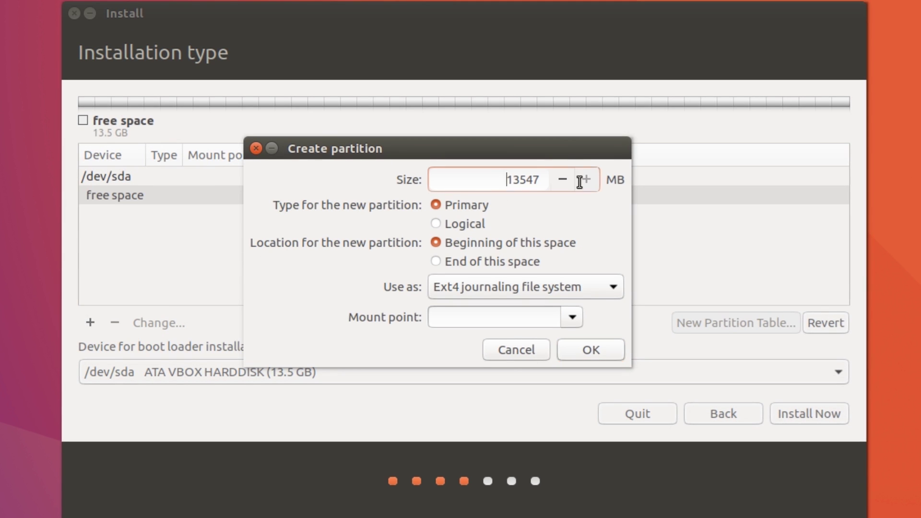
text(1)
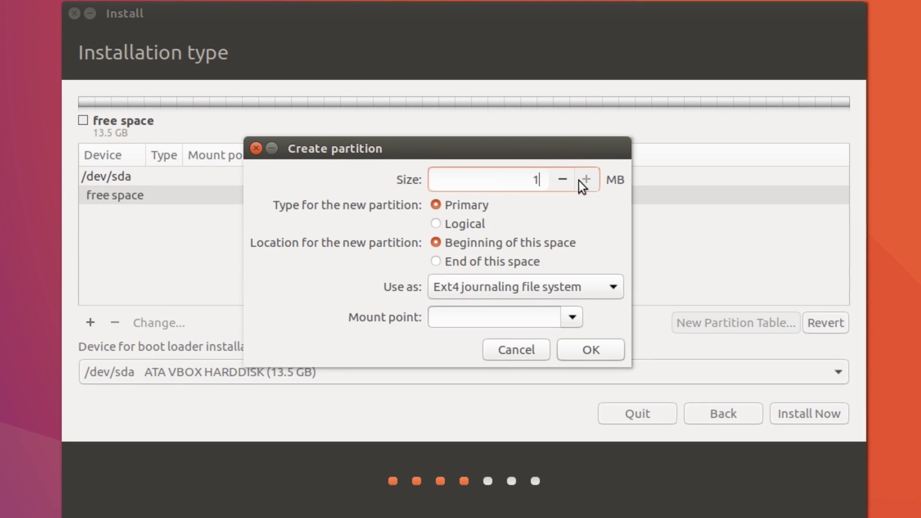
click(465, 223)
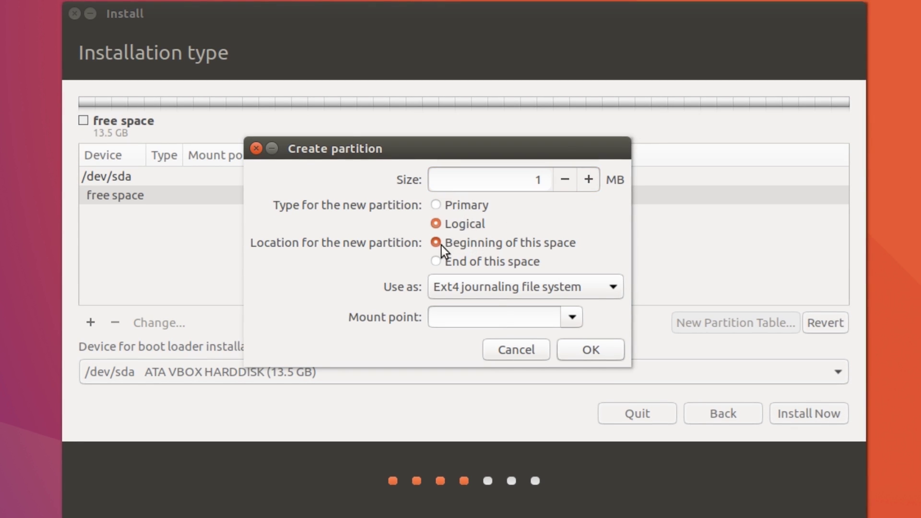
click(476, 290)
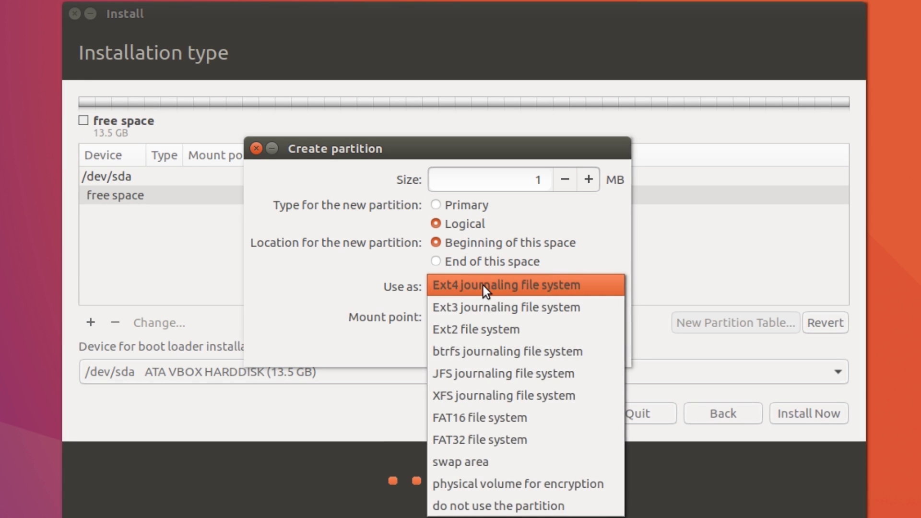
click(482, 286)
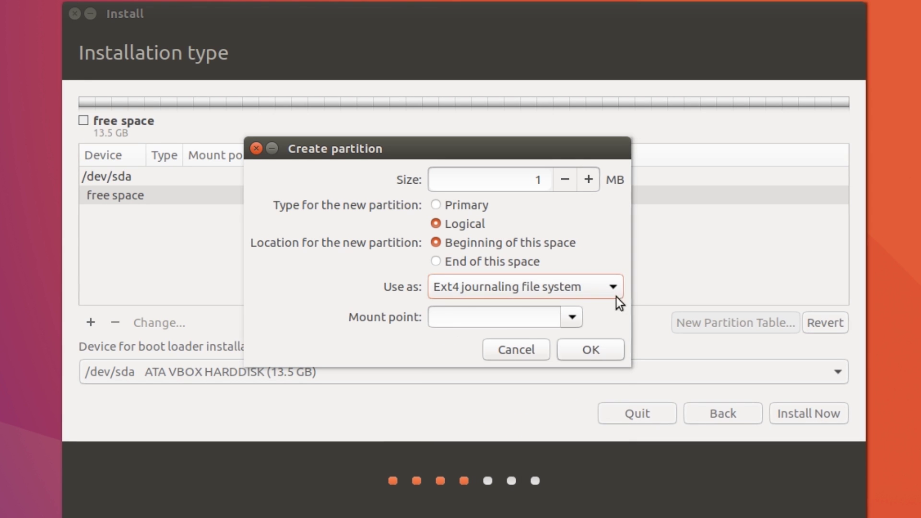
click(583, 348)
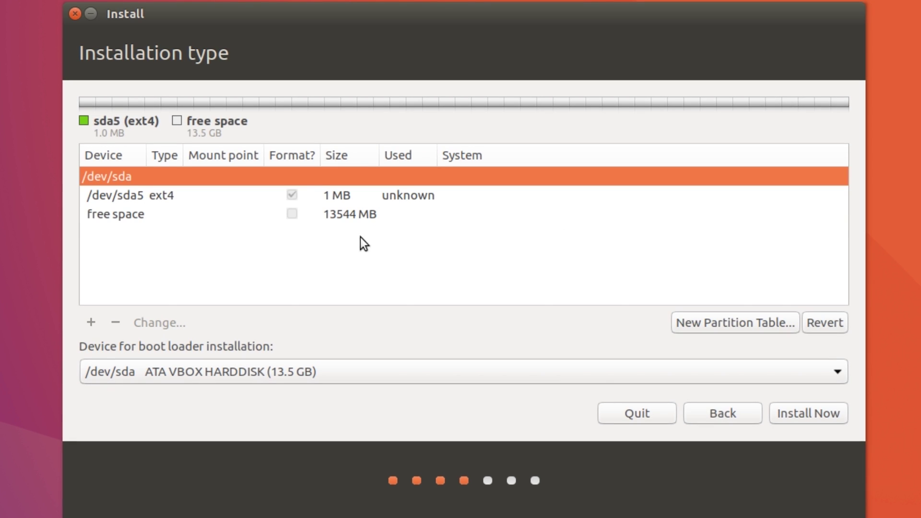
Add a 2 MB primary Ext4 partition in the free space, leaving the mount point blank.
click(345, 215)
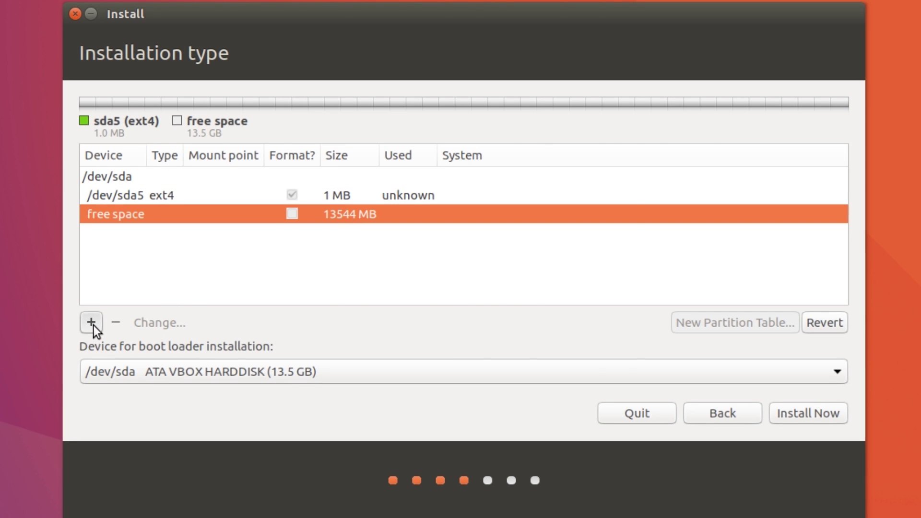
click(93, 325)
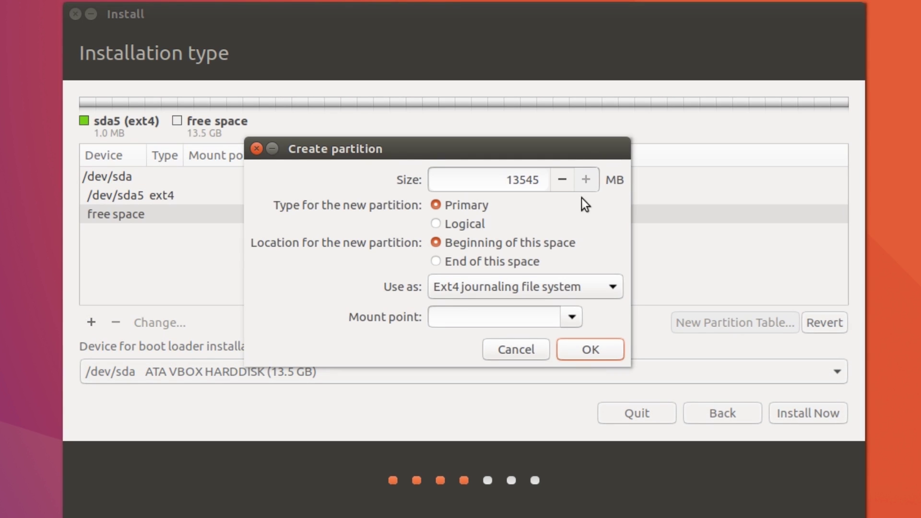
drag(509, 181, 554, 177)
text(2)
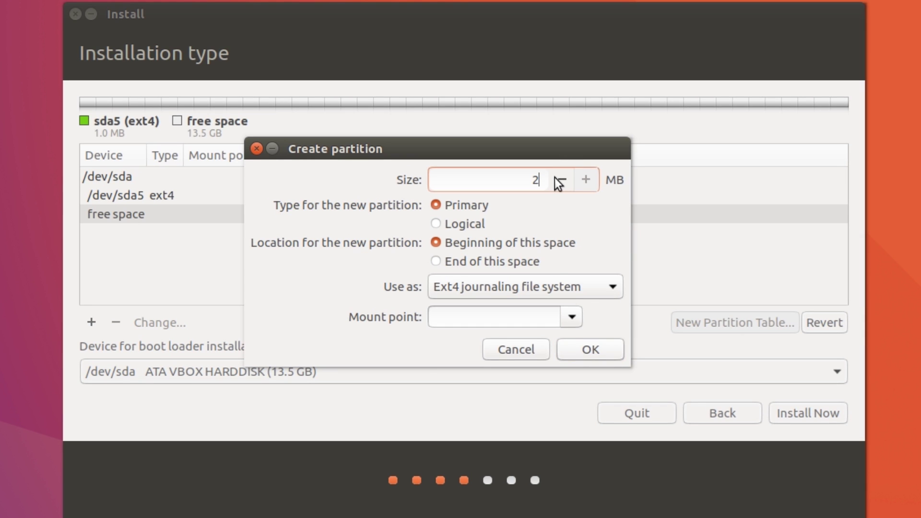
click(550, 283)
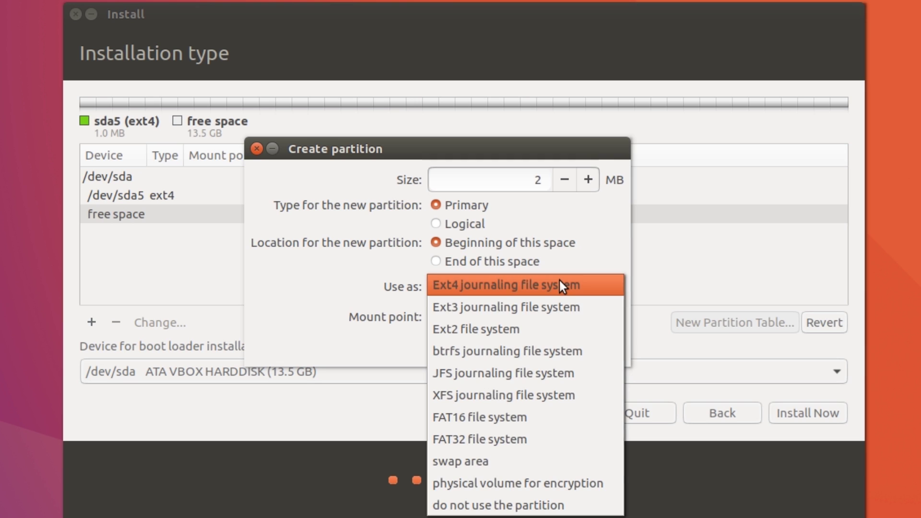
click(560, 285)
click(570, 317)
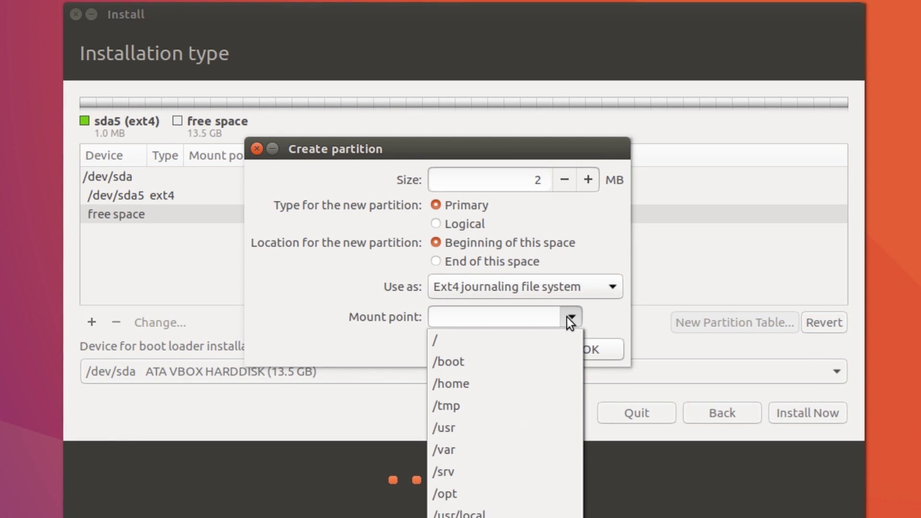
click(569, 317)
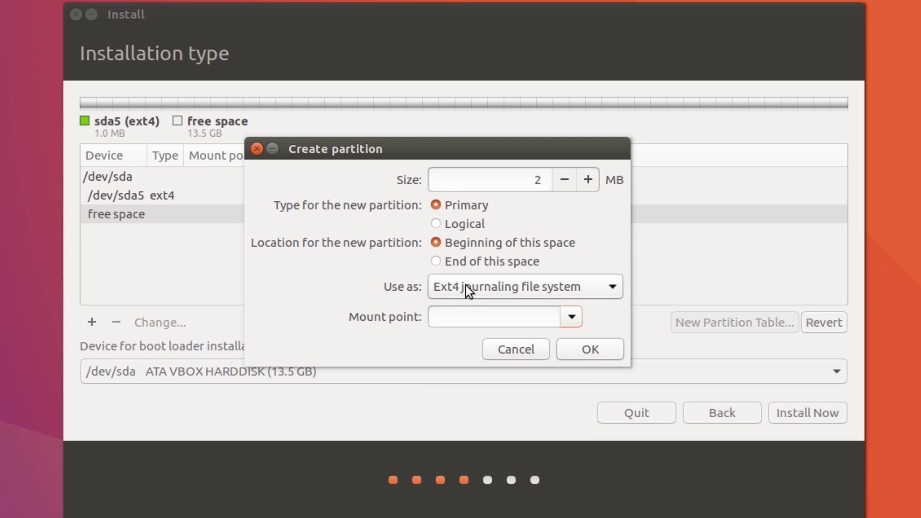
click(585, 355)
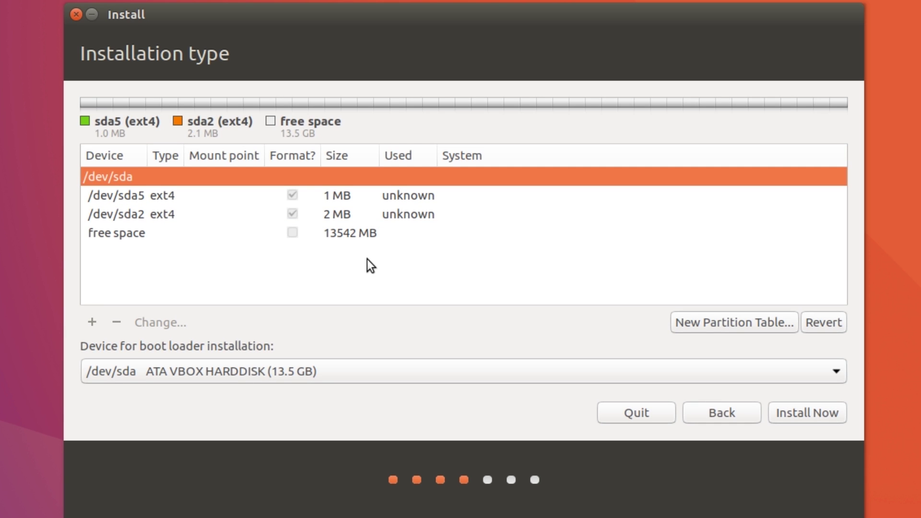
Create a 2048 MB primary swap area at the beginning of the free space.
click(389, 232)
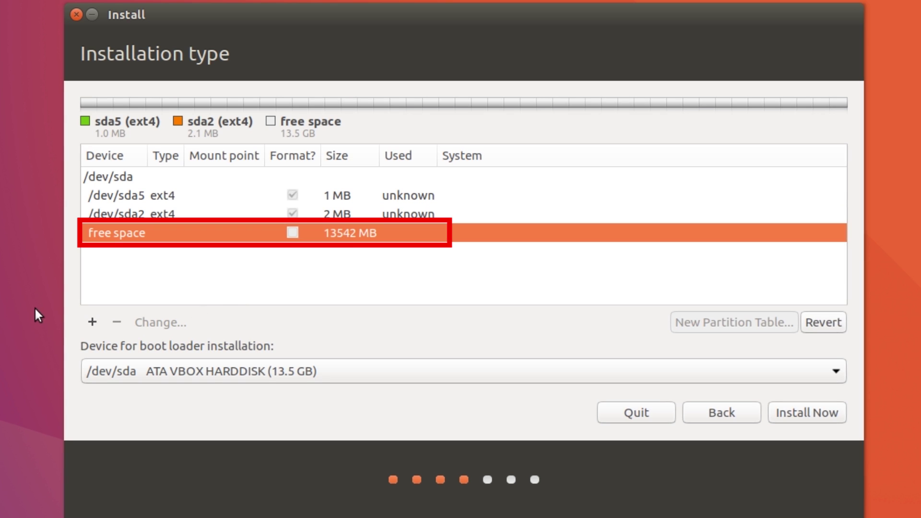
click(93, 322)
double_click(502, 185)
text(2)
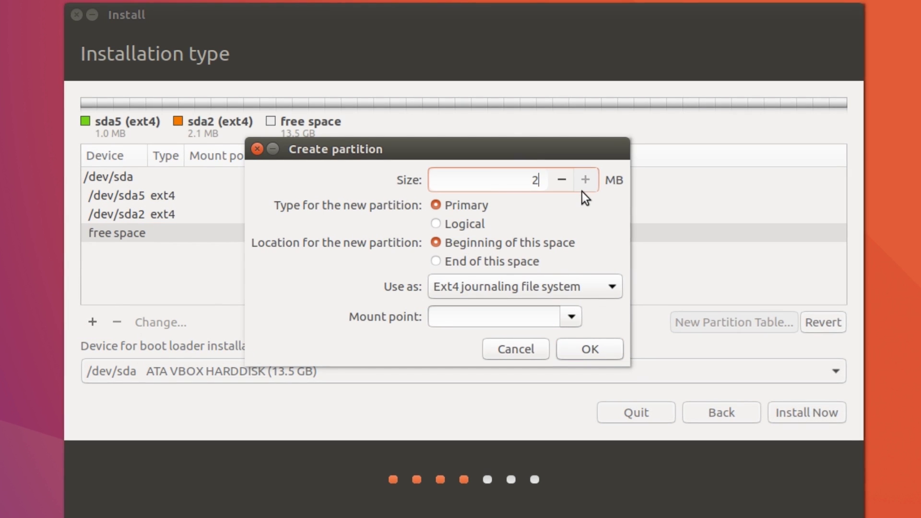
text(04)
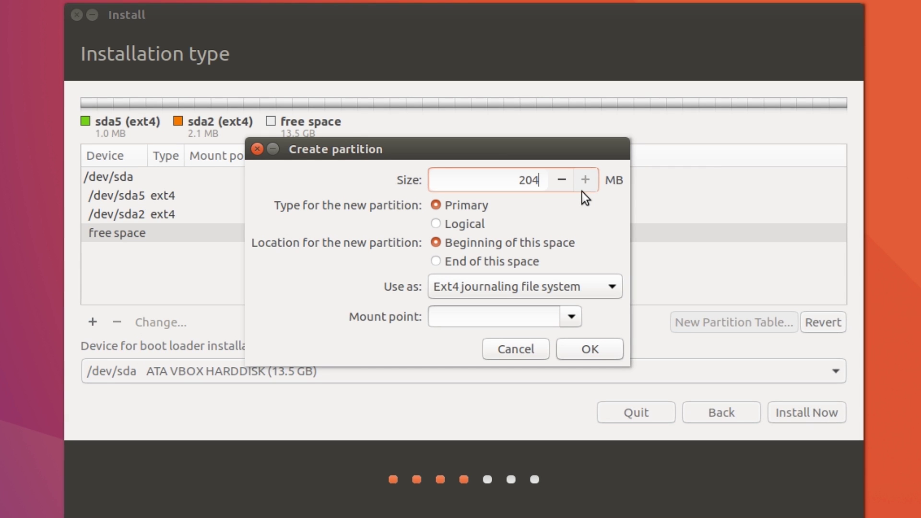
text(8)
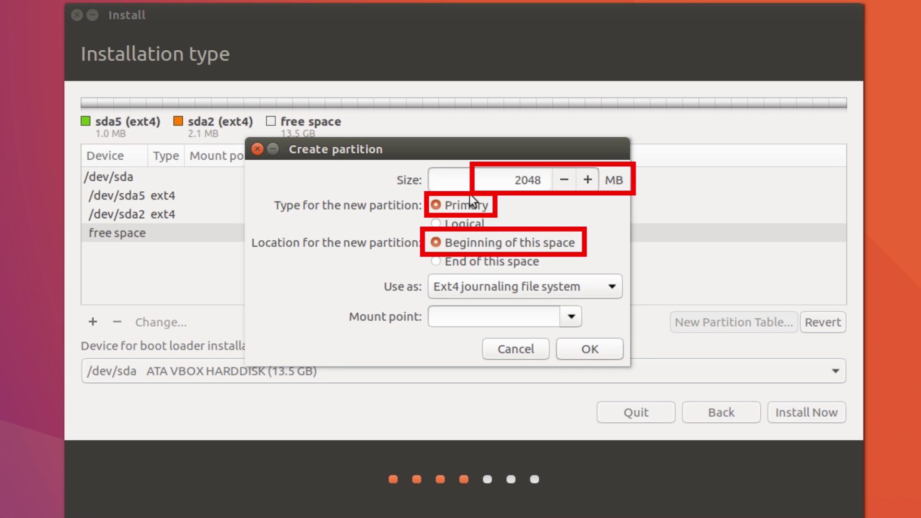
click(473, 292)
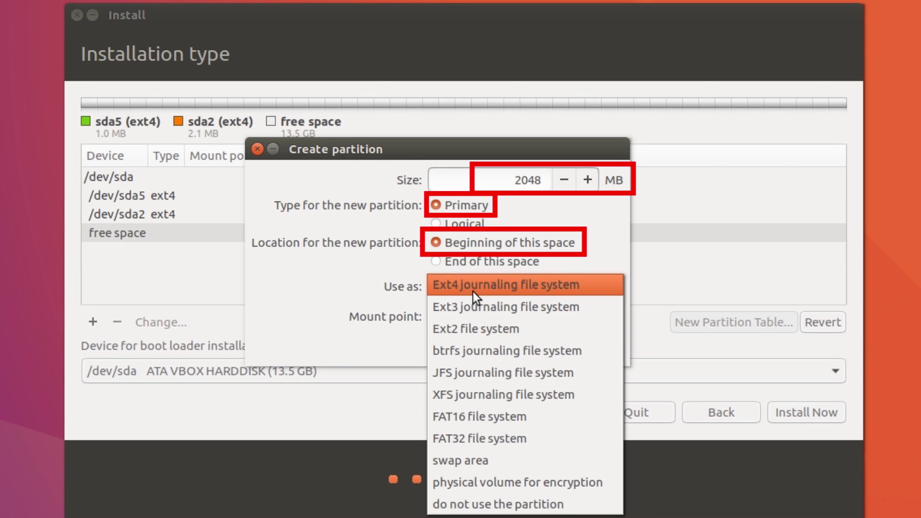
click(472, 461)
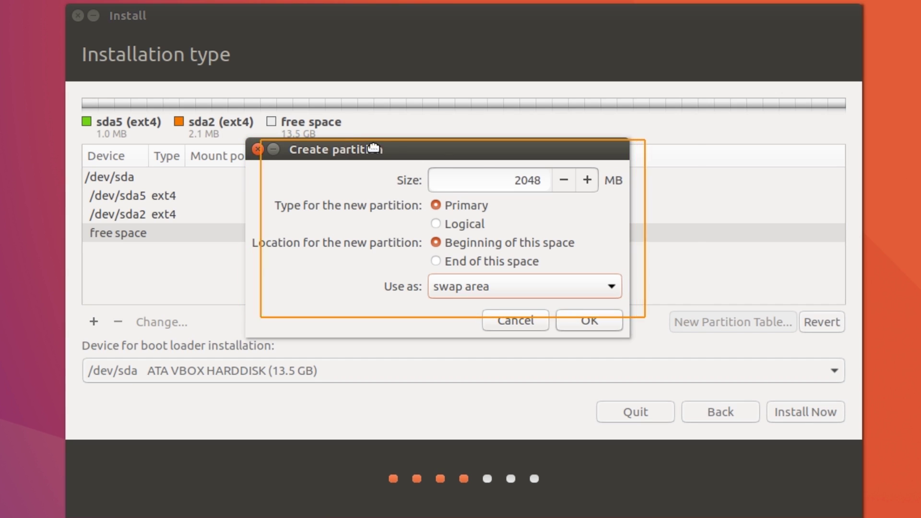
drag(362, 147, 426, 148)
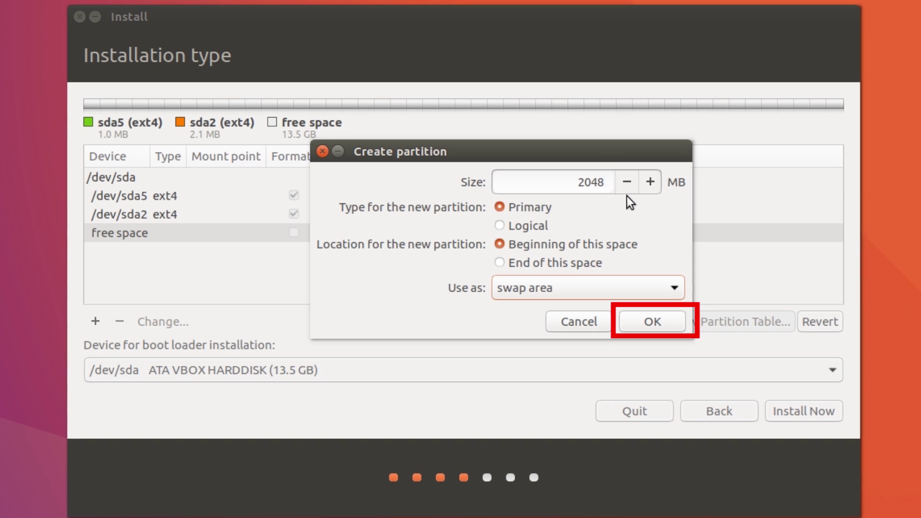
click(663, 322)
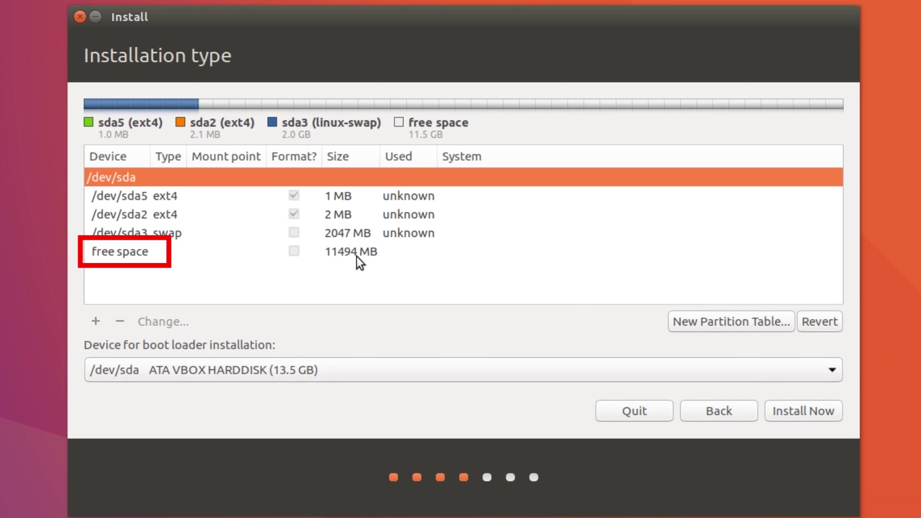
Delete the 1 MB /dev/sda5 partition so only sda2, sda3 swap and 11494 MB free remain.
click(356, 256)
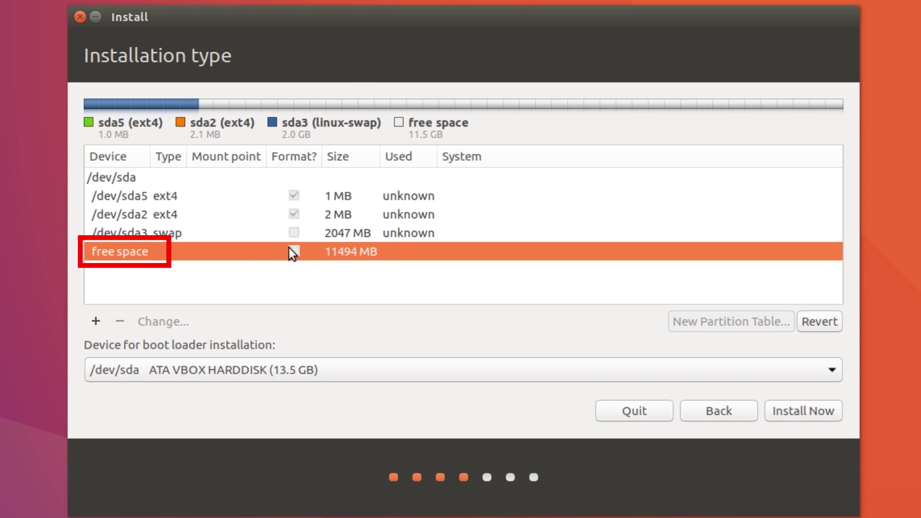
click(384, 231)
click(382, 215)
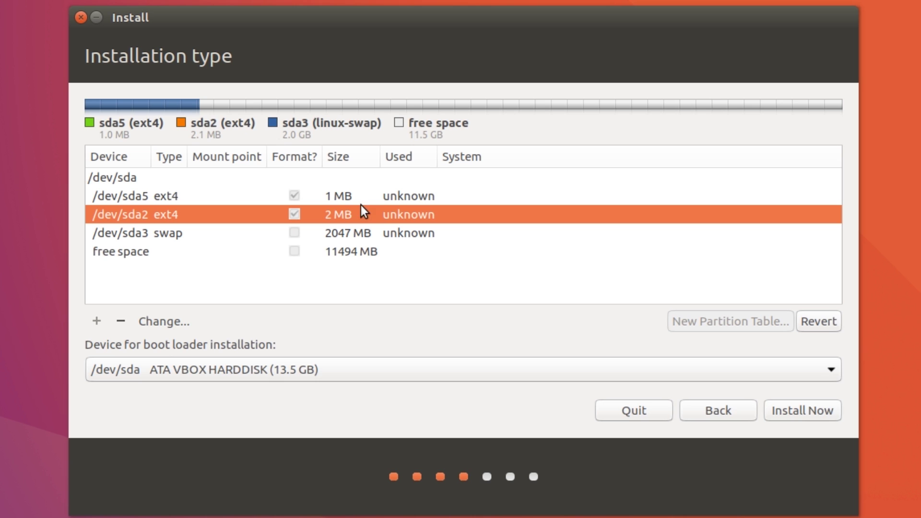
click(315, 200)
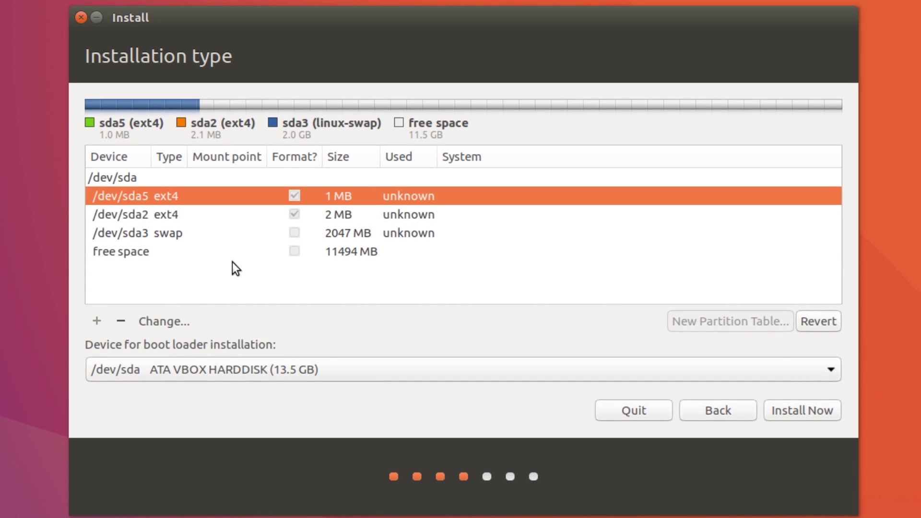
click(129, 320)
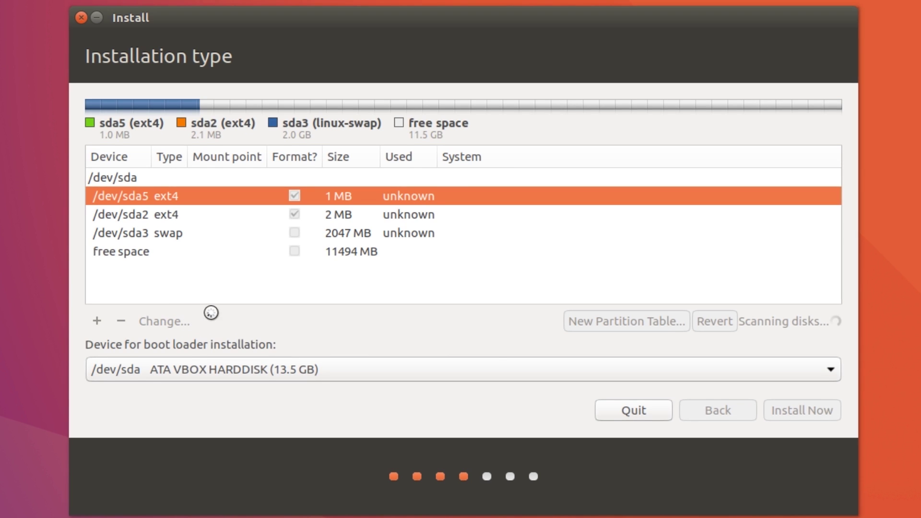
click(340, 234)
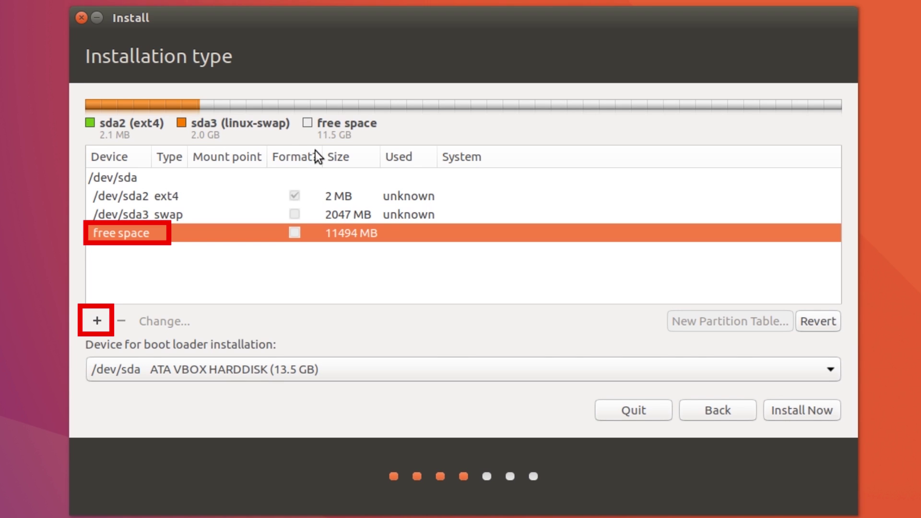
Turn the 11494 MB free space into a primary Ext4 partition mounted at /.
click(97, 321)
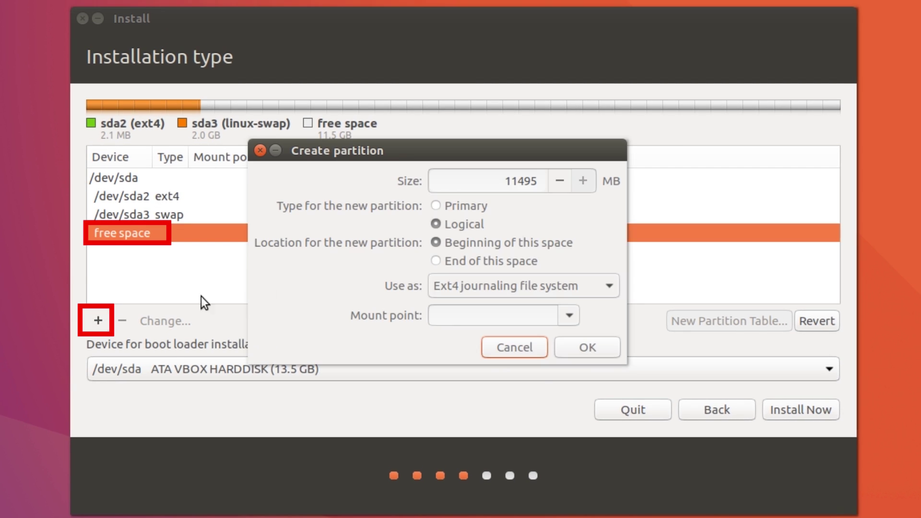
click(463, 210)
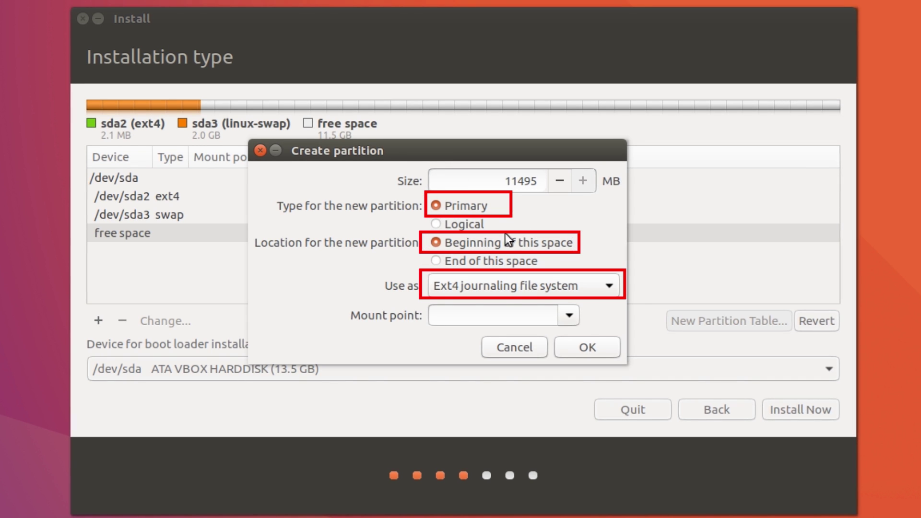
click(509, 296)
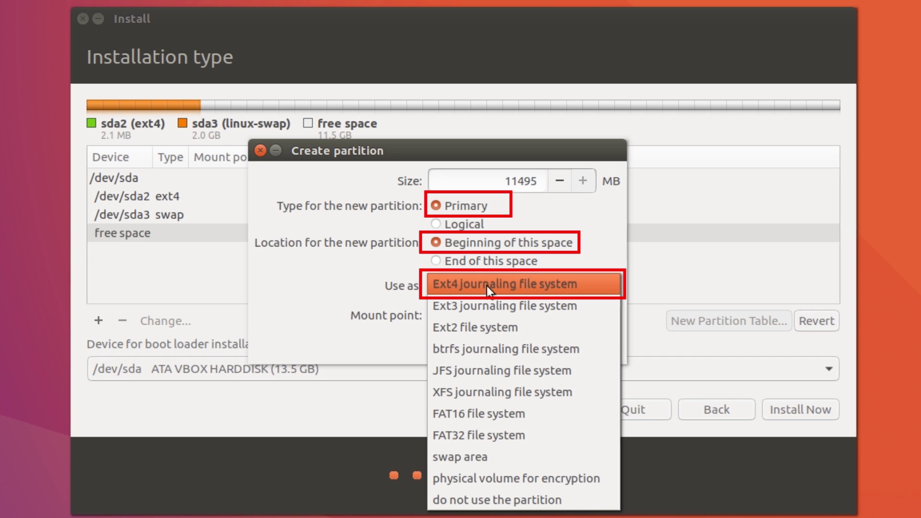
click(571, 286)
click(571, 314)
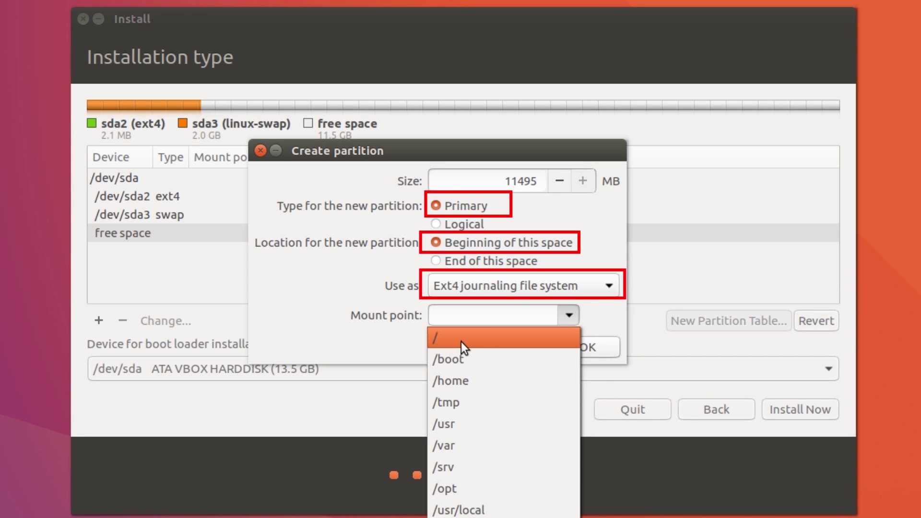
click(461, 342)
click(571, 314)
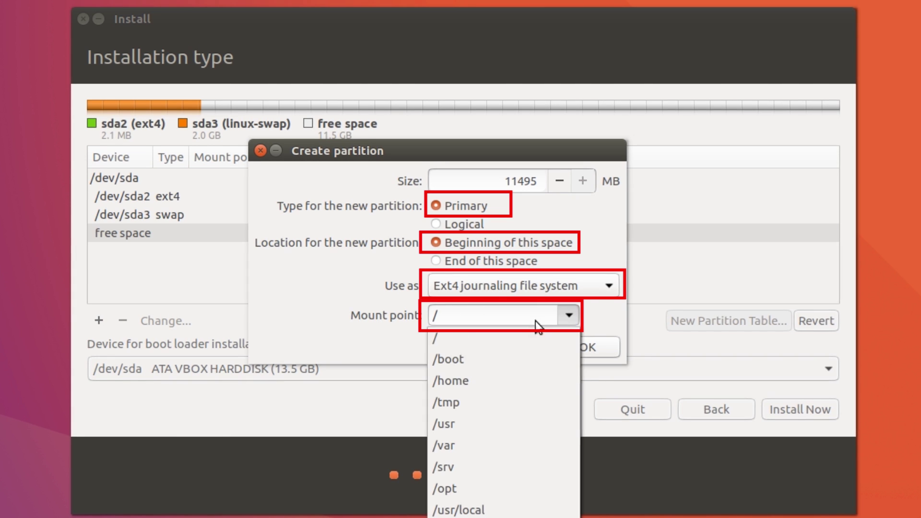
click(523, 331)
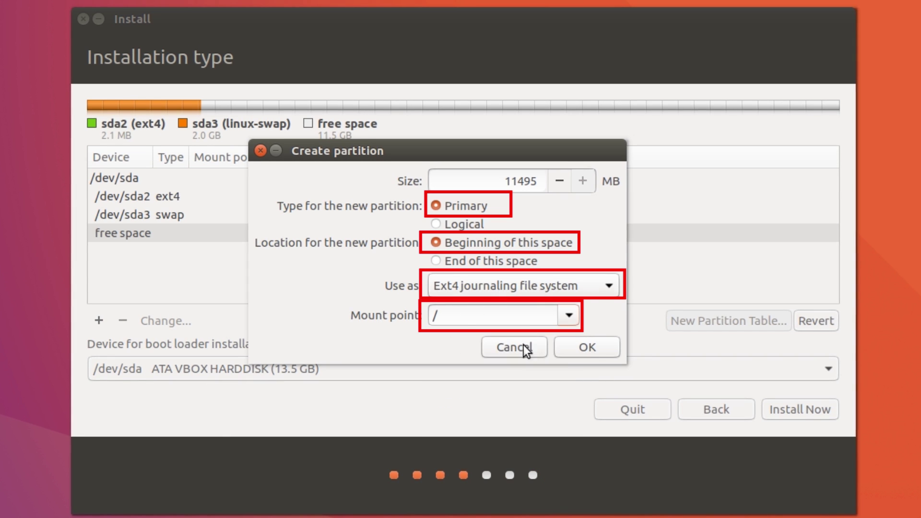
click(586, 347)
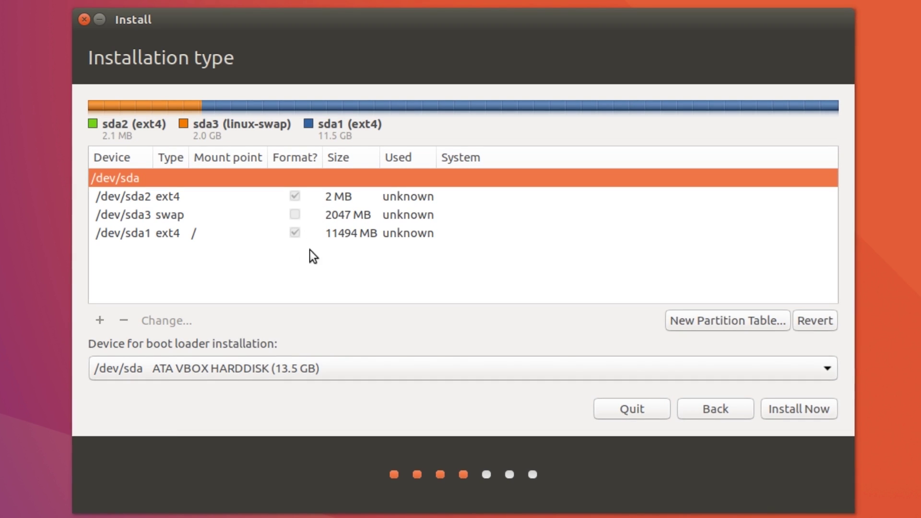
click(221, 197)
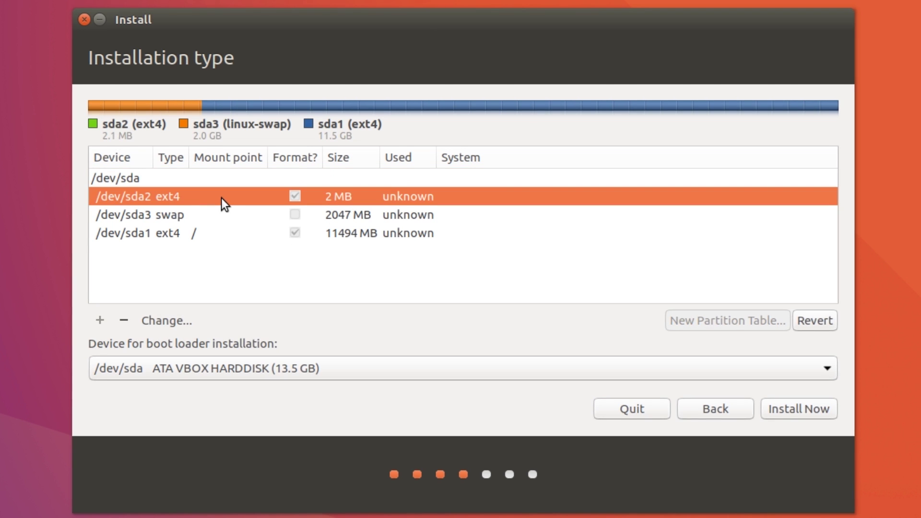
key(Down)
key(Down)
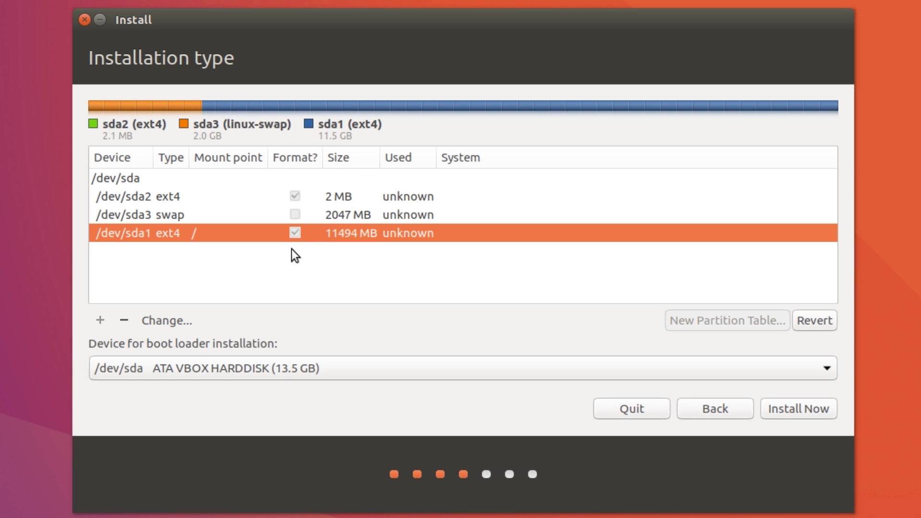
click(453, 367)
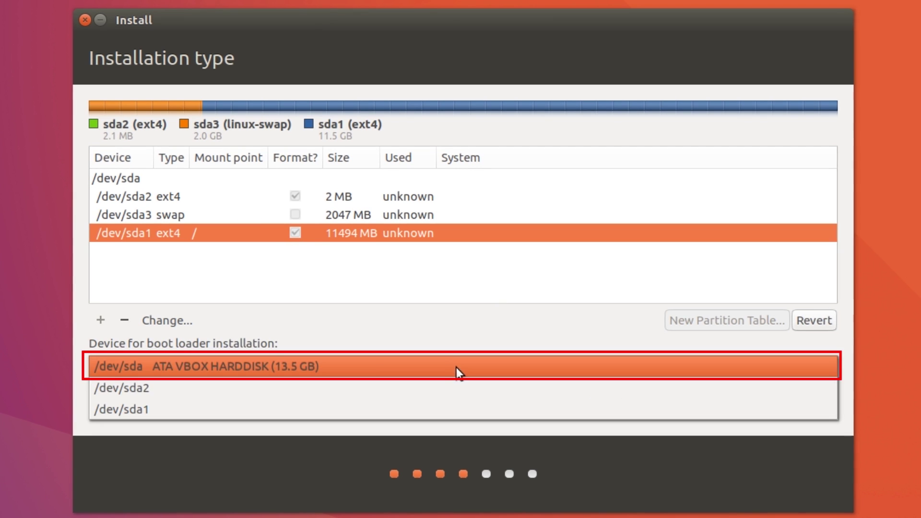
click(506, 373)
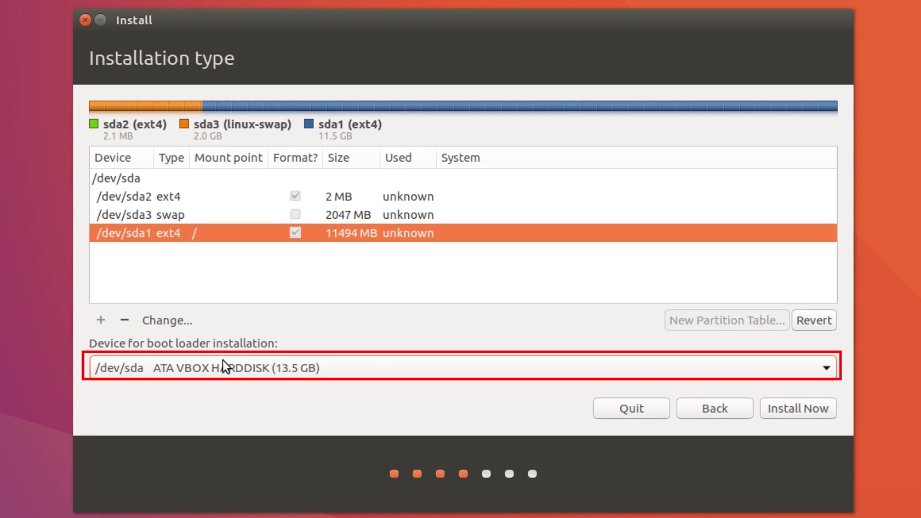
click(301, 369)
click(259, 365)
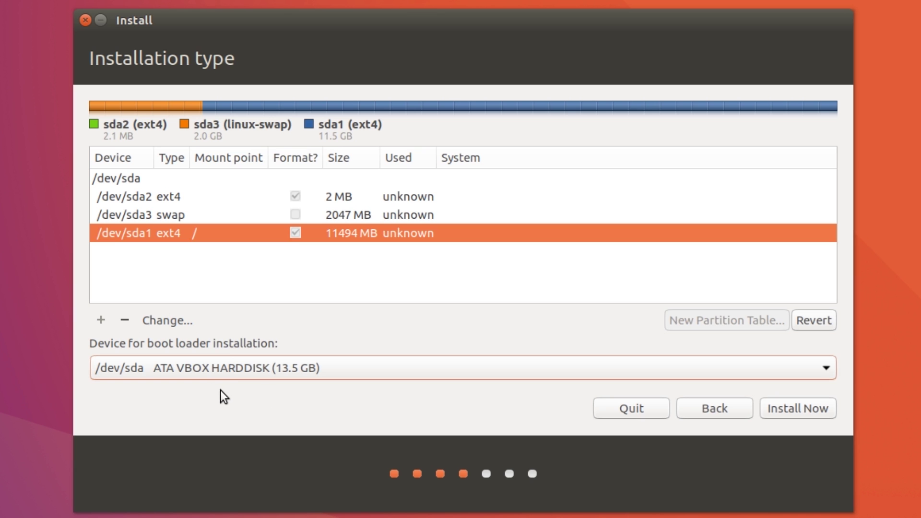
Begin installation, dismissing the mount point warning and confirming the partition changes be written to disk.
click(790, 408)
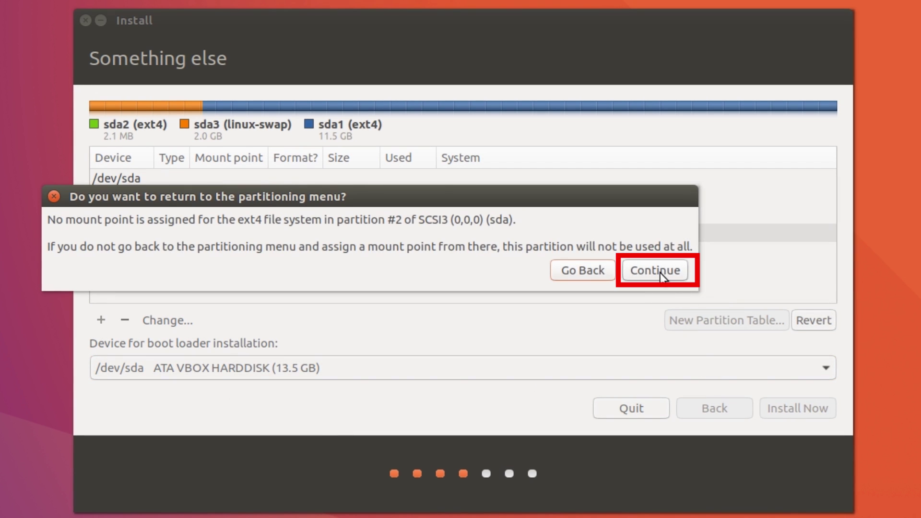
click(660, 273)
drag(248, 292, 296, 315)
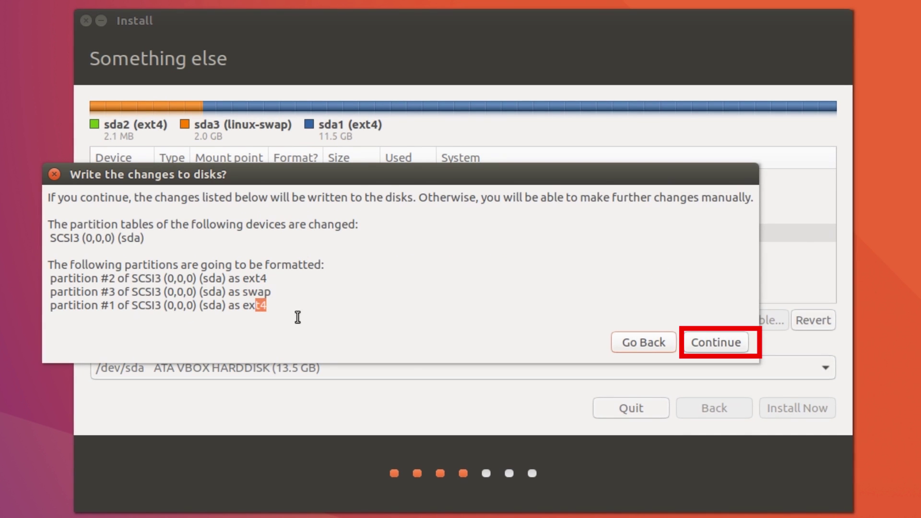
click(711, 343)
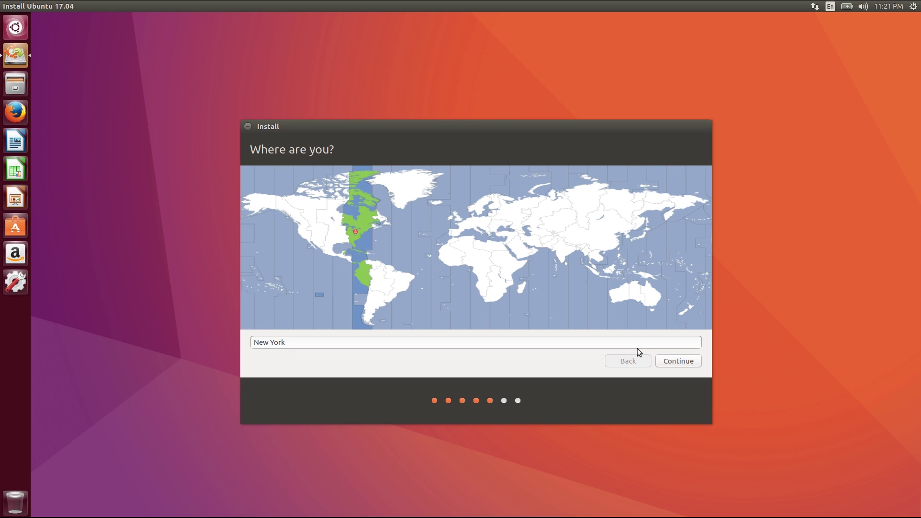
Accept New York and the English (US) keyboard, then enter the user's name and a four-character password.
click(663, 360)
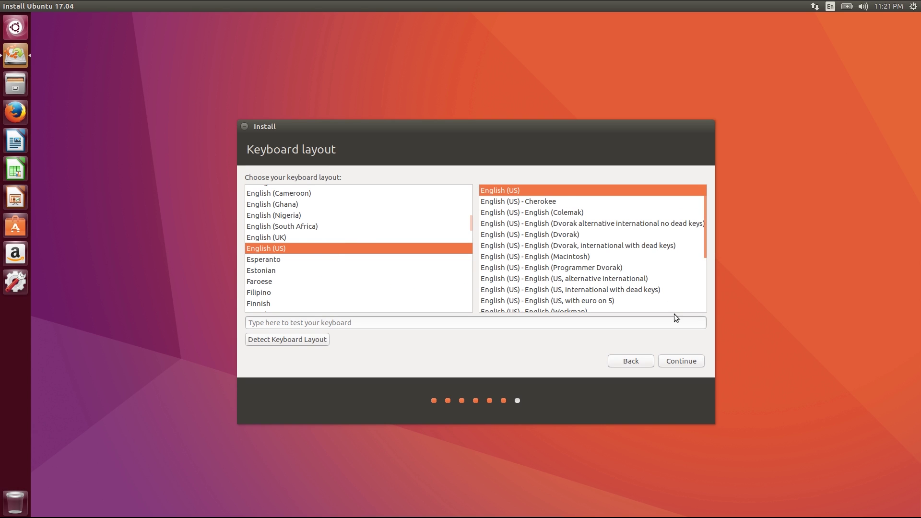
click(677, 358)
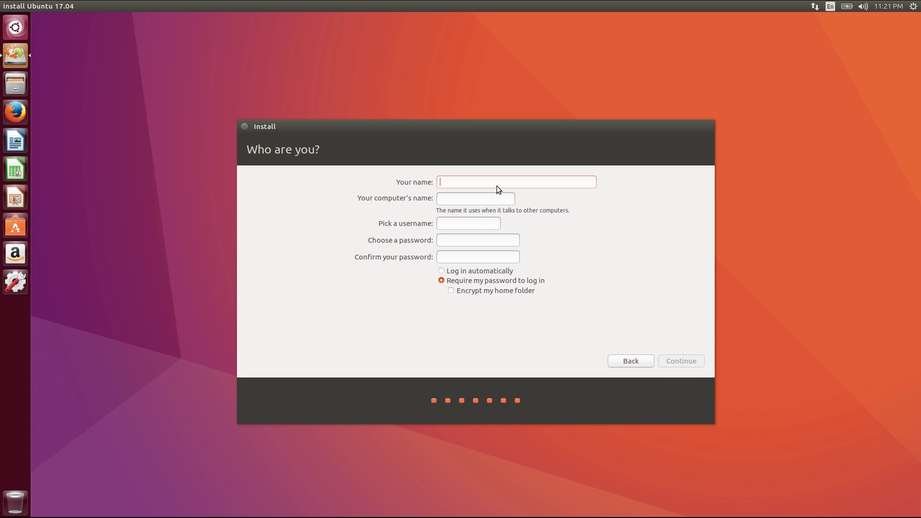
text(LinuxPl)
key(BackSpace)
key(BackSpace)
key(BackSpace)
key(BackSpace)
key(BackSpace)
key(BackSpace)
key(BackSpace)
text(LinuxPlus)
key(Tab)
key(Tab)
key(Tab)
text(1234)
key(Tab)
text(1234)
click(681, 361)
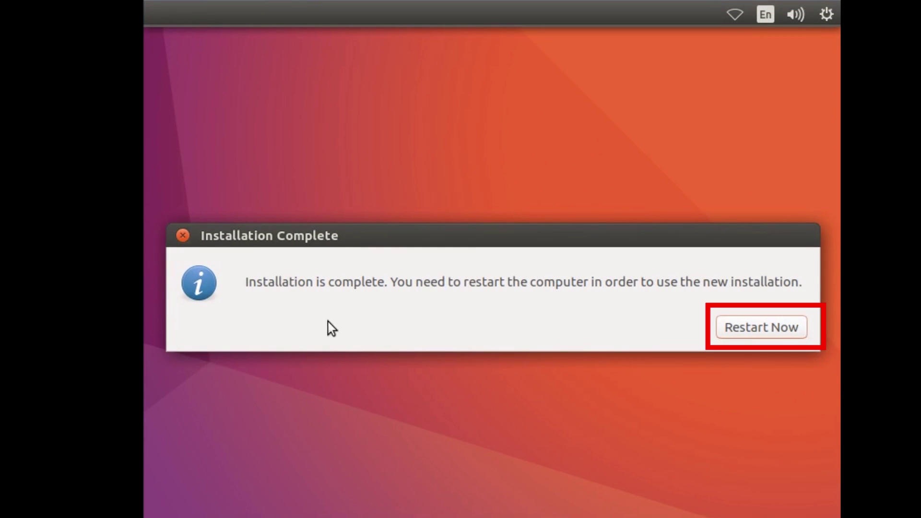
Restart into the new system and turn networking on from the top-panel network menu.
click(757, 322)
click(735, 15)
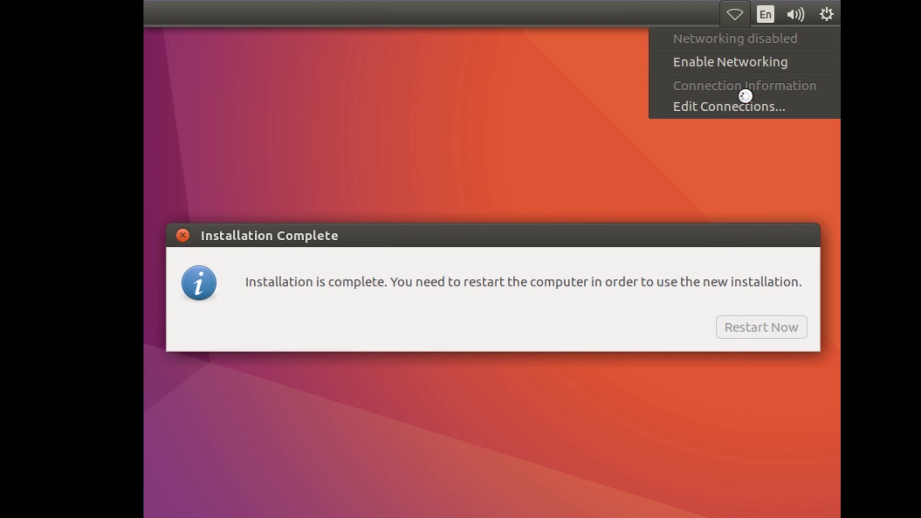
click(741, 65)
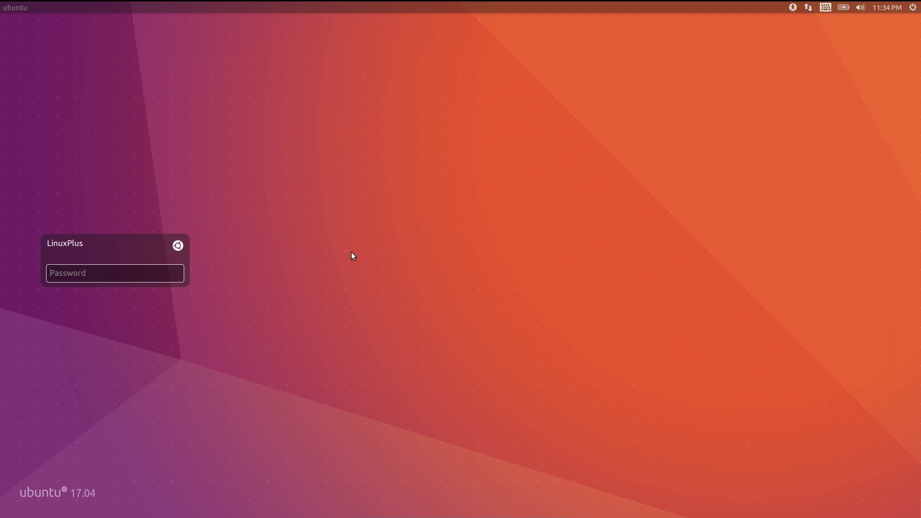
Try the Unity8 session, revert to Ubuntu (Default), then shut the computer down.
click(178, 246)
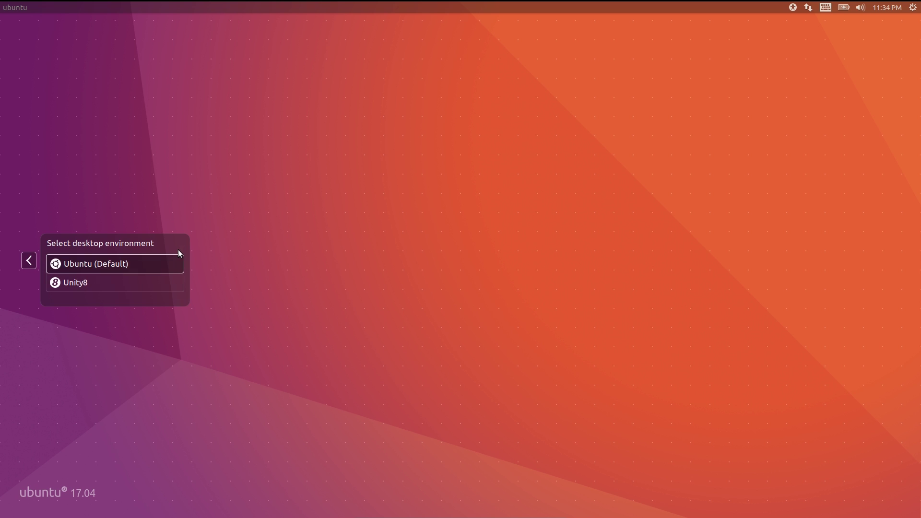
click(95, 283)
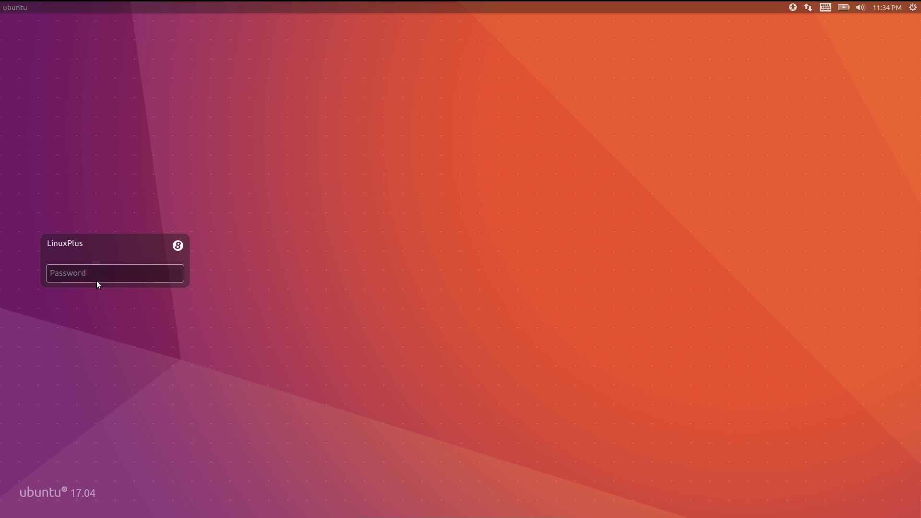
click(179, 247)
click(123, 265)
click(912, 7)
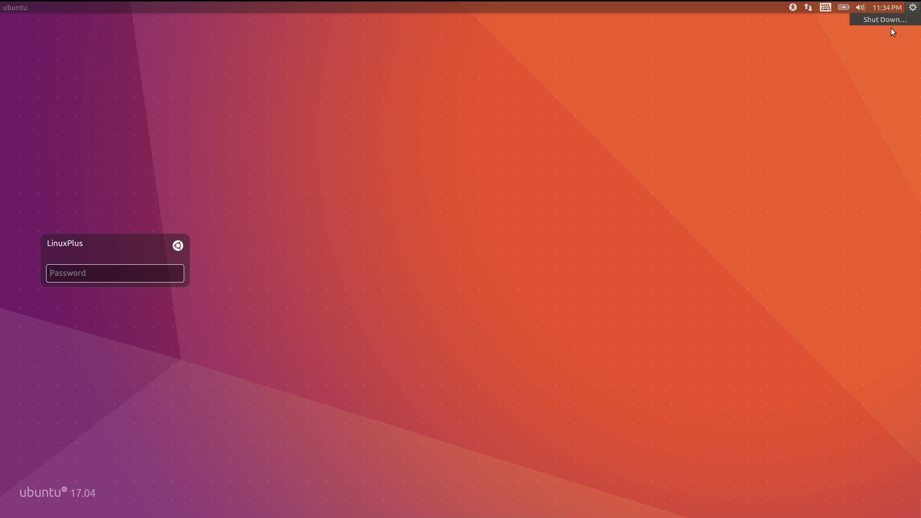
click(884, 18)
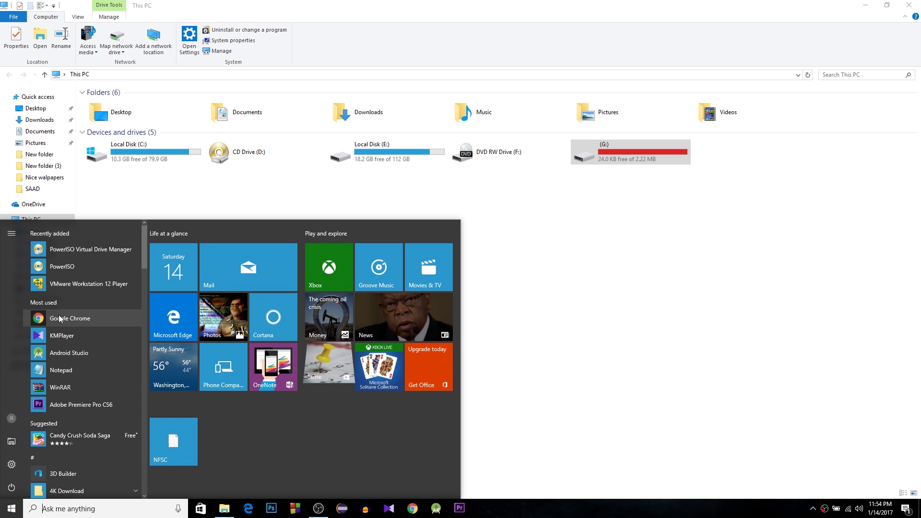
Launch PowerISO in trial mode and start its Clean USB drive tool as administrator.
click(49, 267)
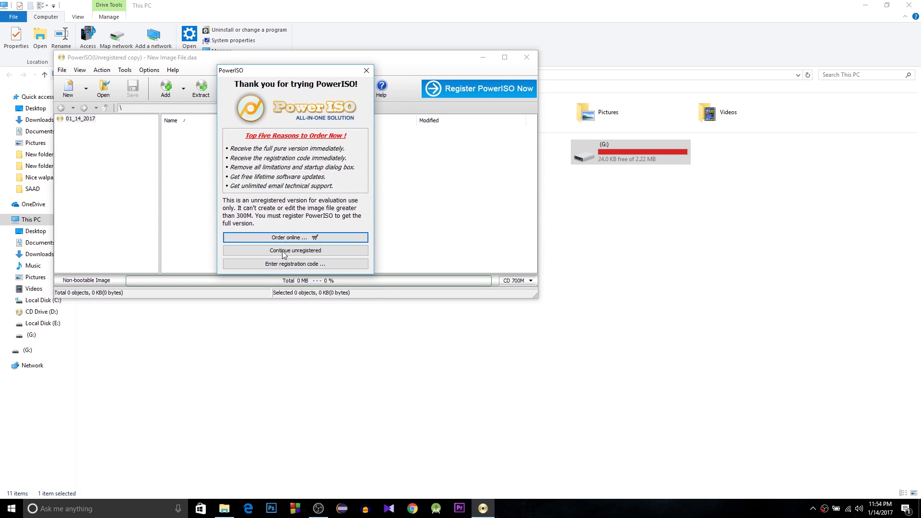
click(283, 263)
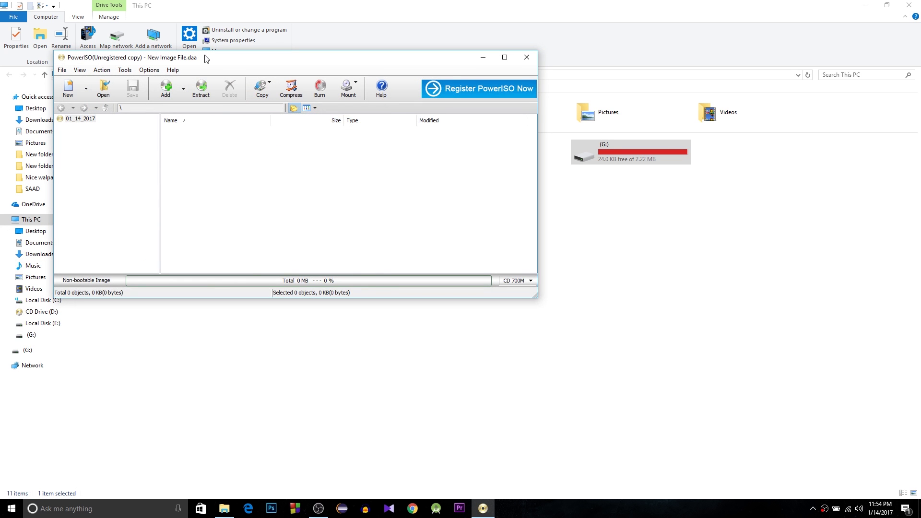
drag(206, 57, 372, 187)
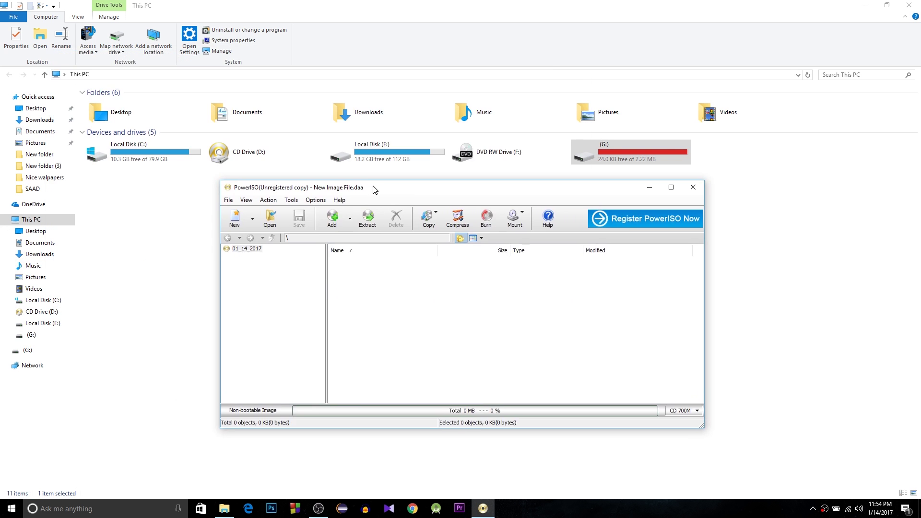
click(291, 200)
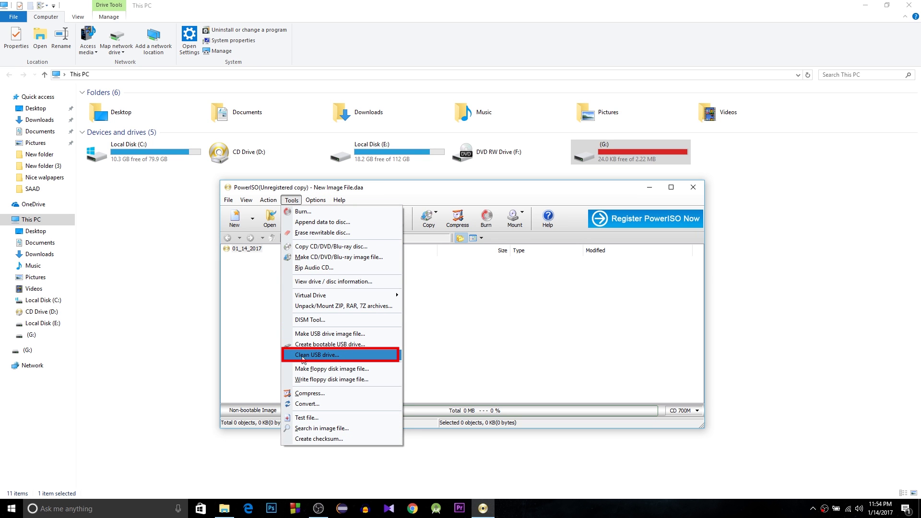
click(345, 355)
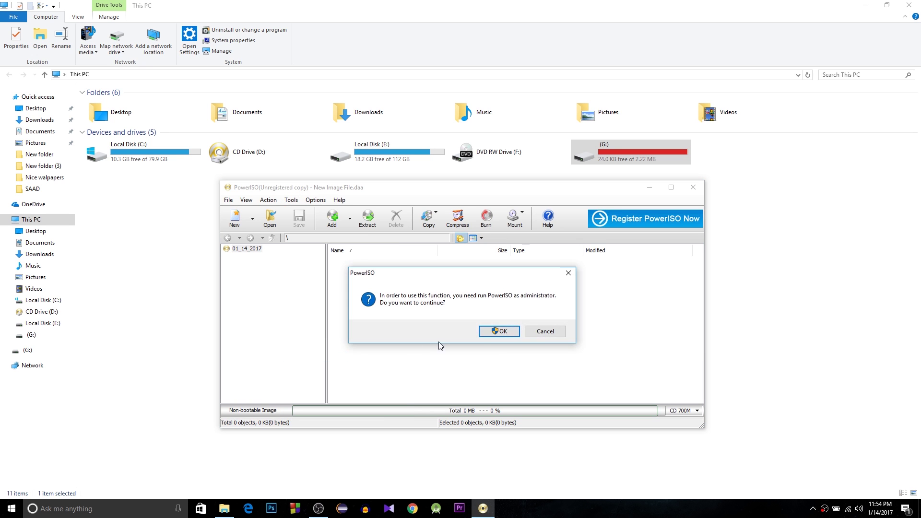
click(507, 334)
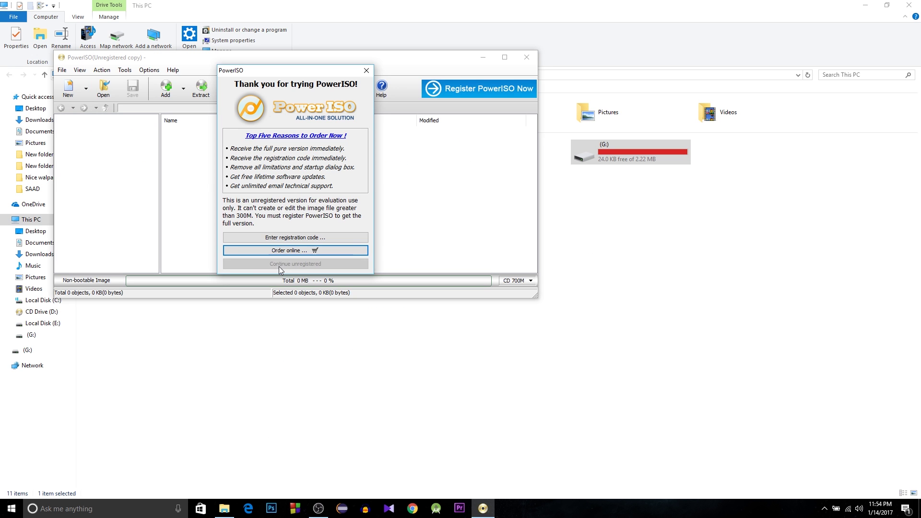
click(289, 264)
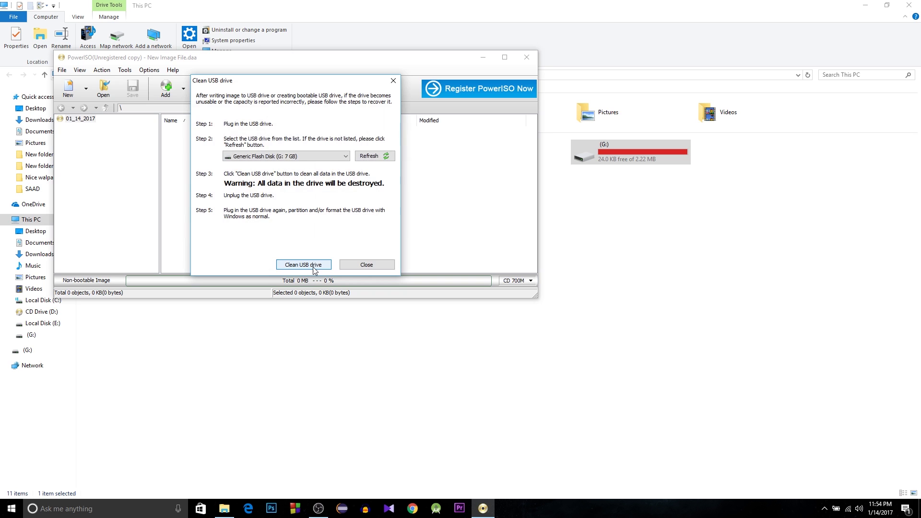
Wipe the Generic Flash Disk (G:) clean, then close the tool and PowerISO.
click(315, 157)
click(315, 165)
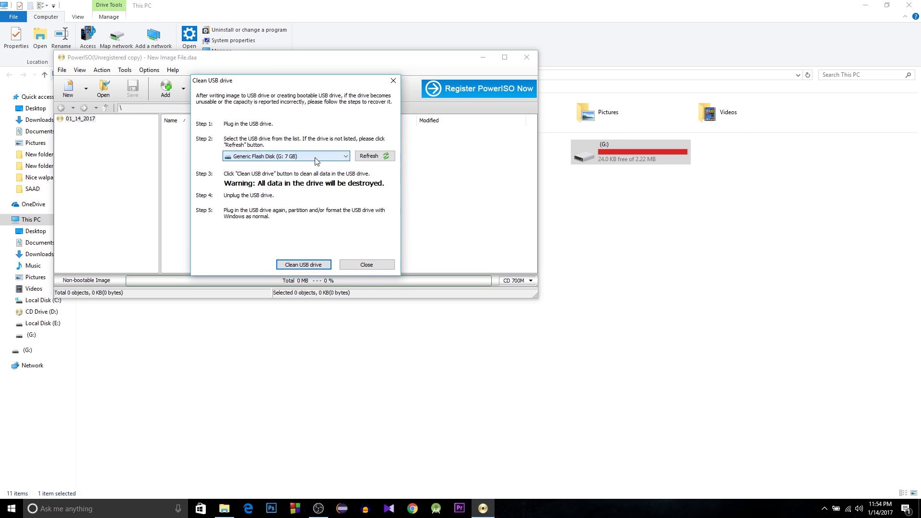
click(287, 156)
click(313, 265)
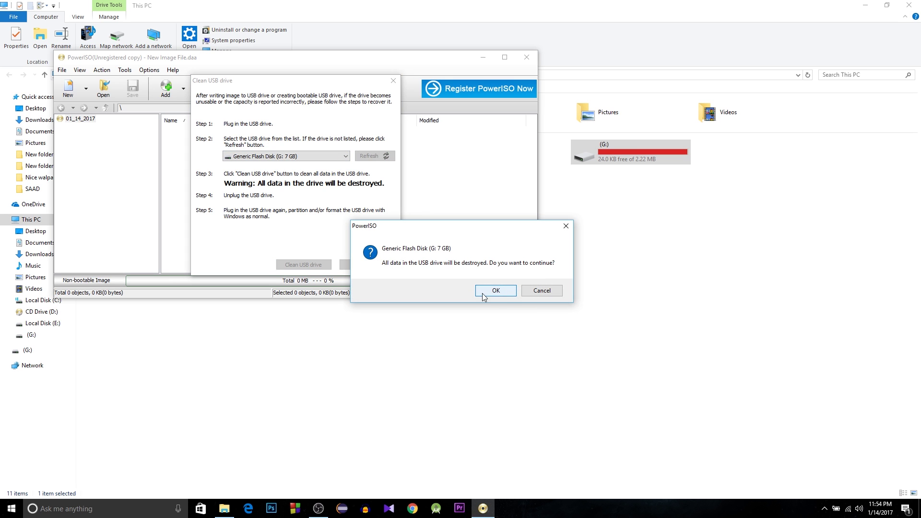
click(489, 292)
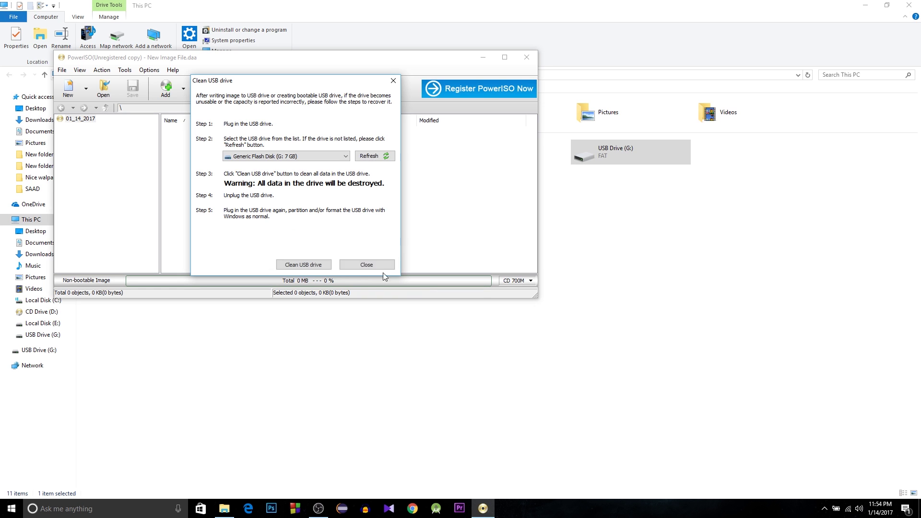
click(357, 266)
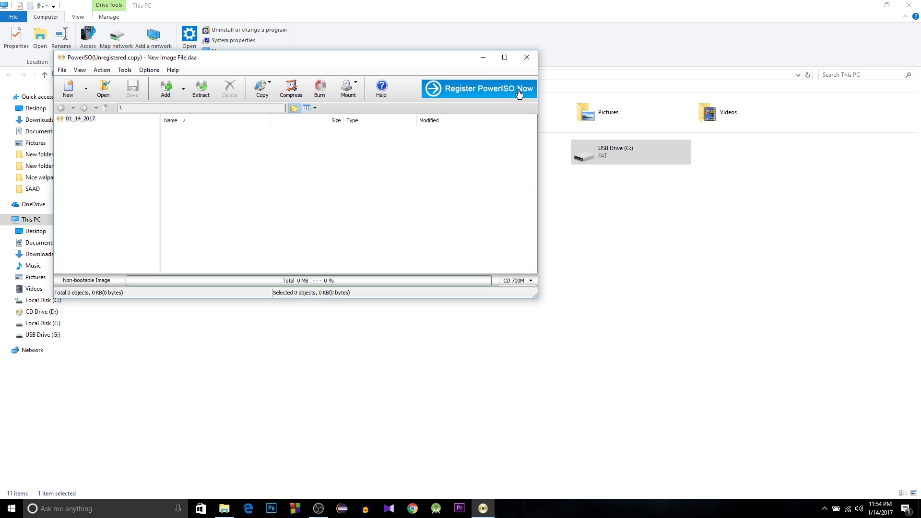
click(526, 57)
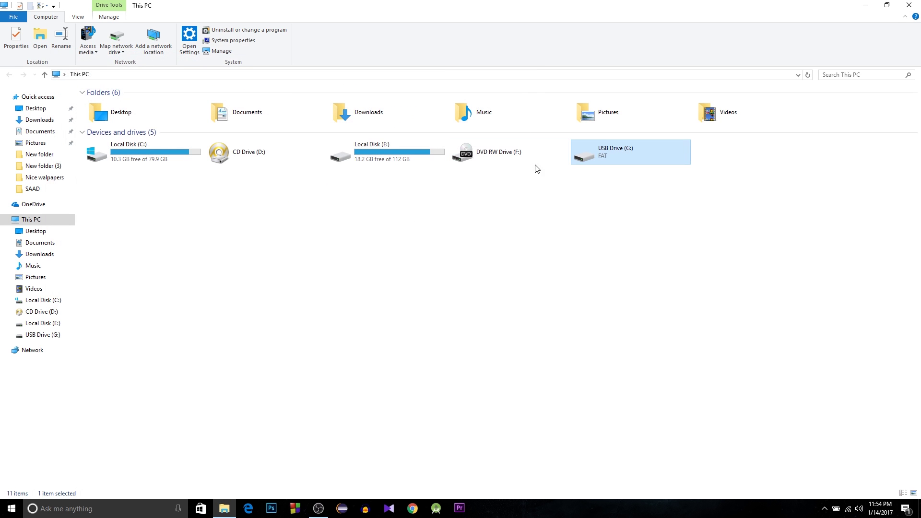
Format USB Drive (G:) as NTFS, then open it to confirm it is empty.
double_click(603, 158)
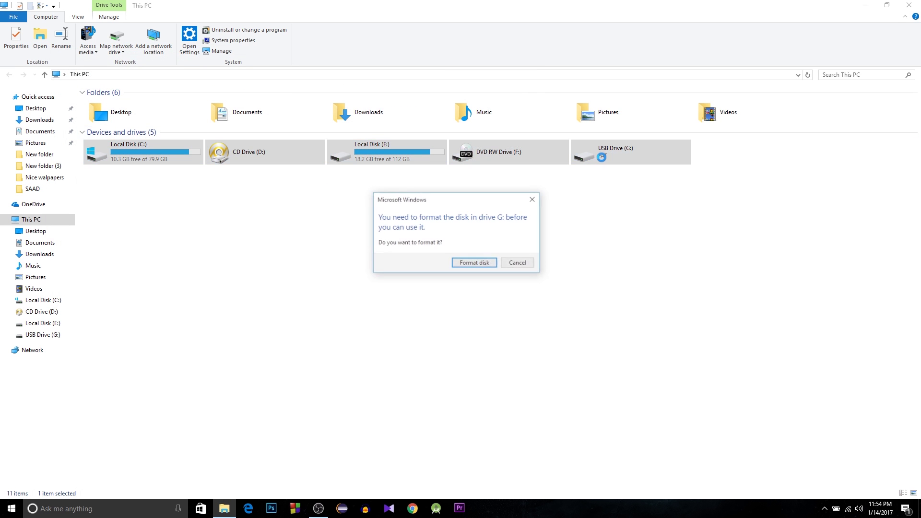
click(473, 263)
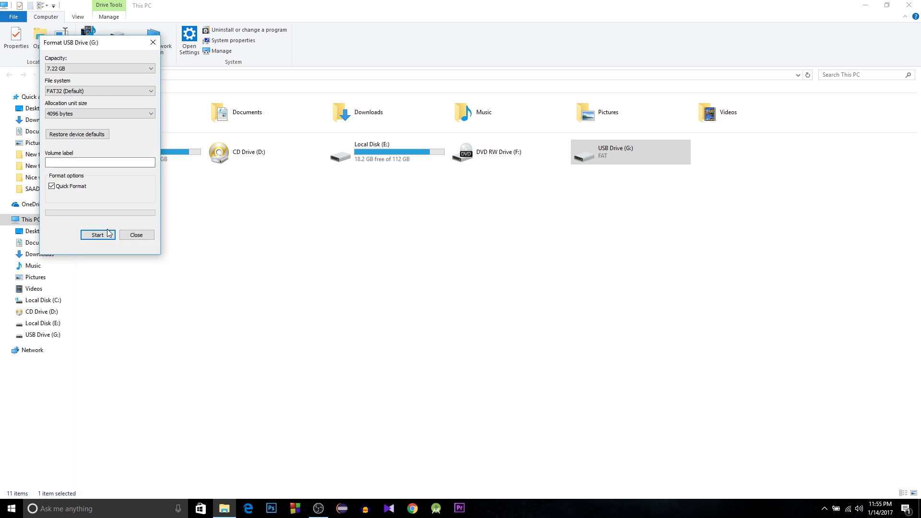
click(102, 91)
click(102, 101)
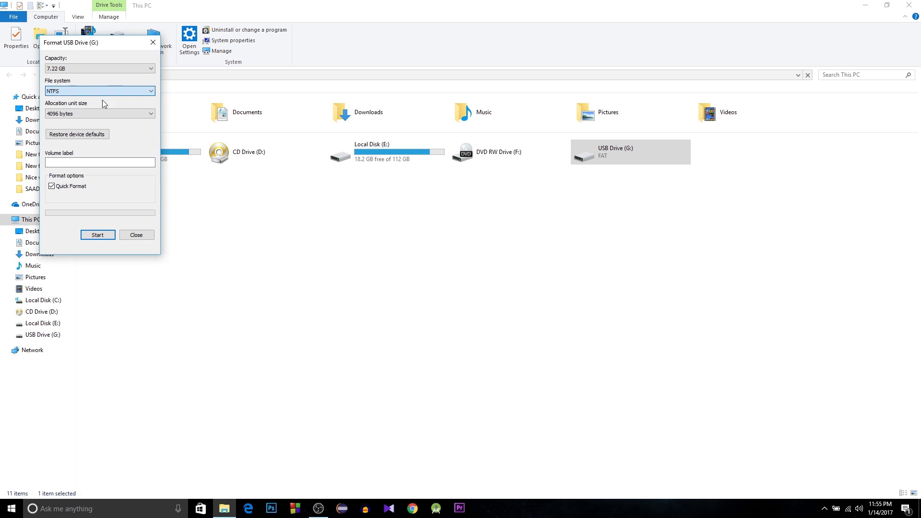
click(97, 235)
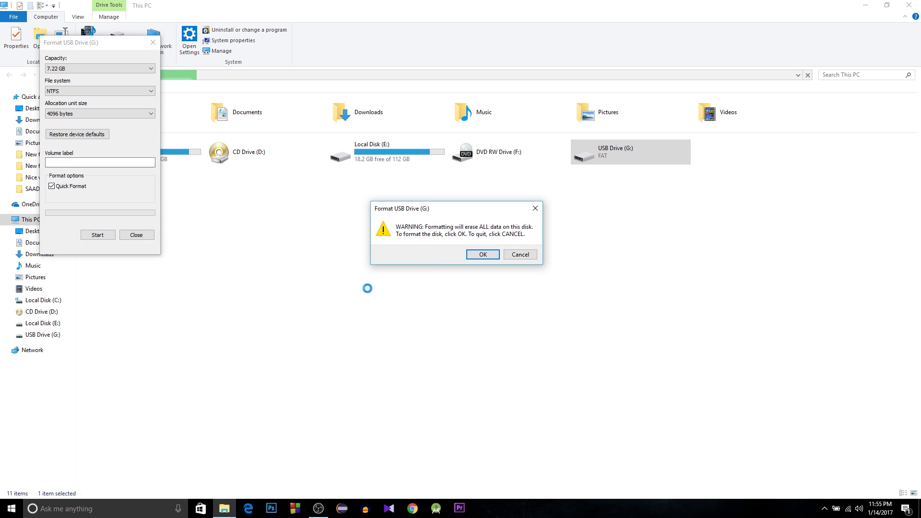
click(483, 254)
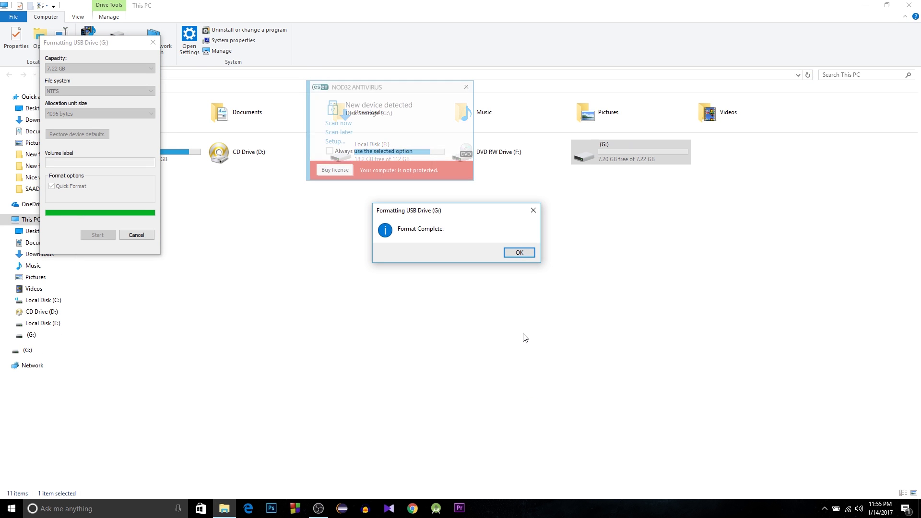
click(466, 88)
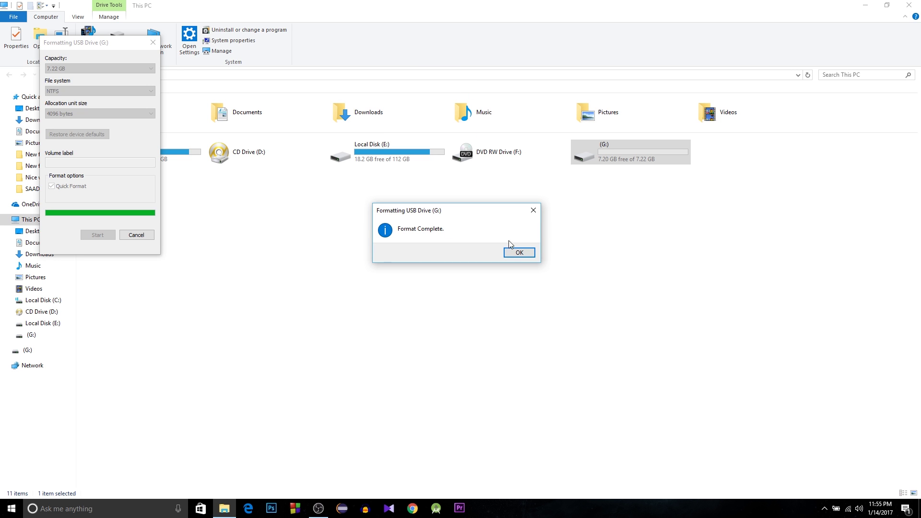
click(518, 253)
click(136, 235)
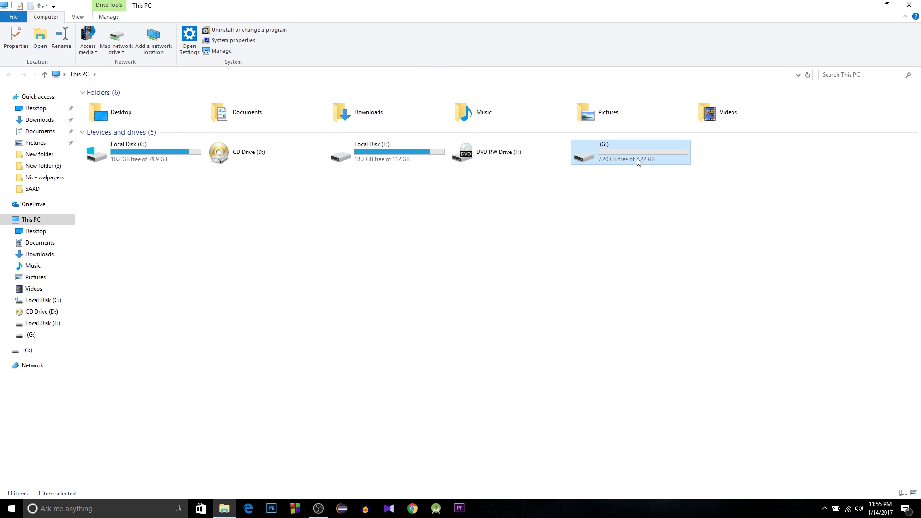
double_click(624, 153)
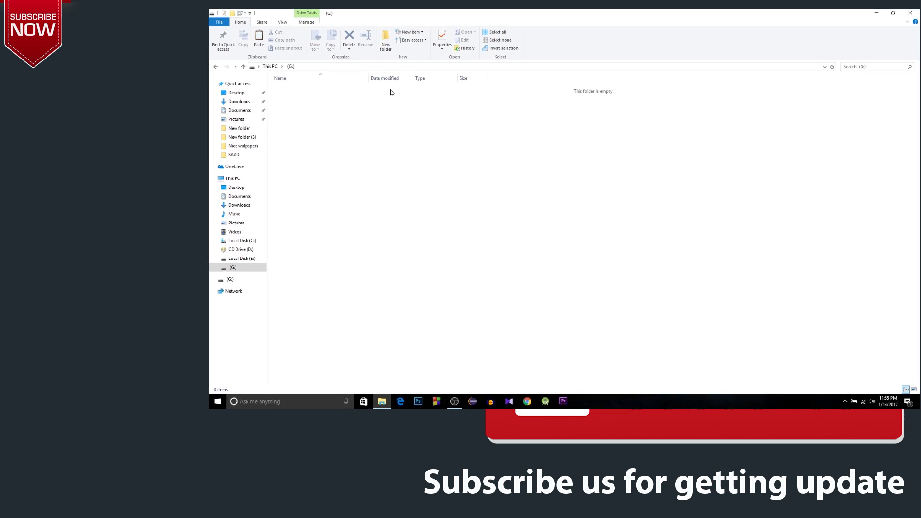
key(alt+Left)
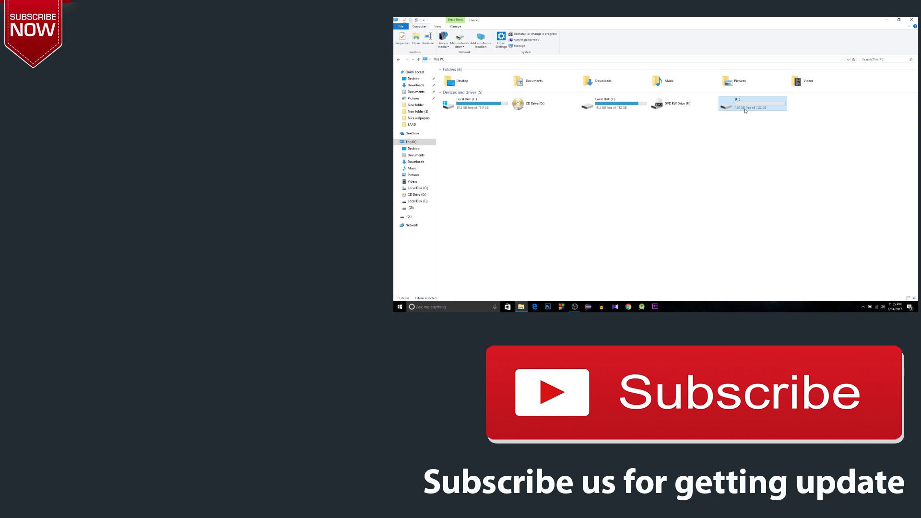